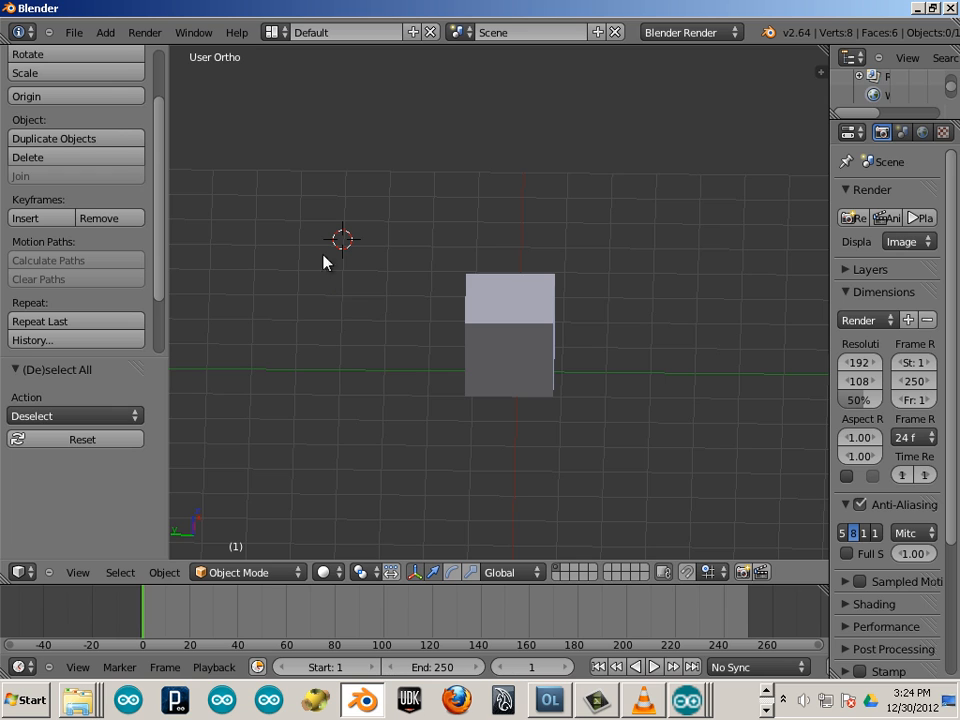
Add a cone mesh beside the cube
middle_click_drag(264, 261, 213, 151)
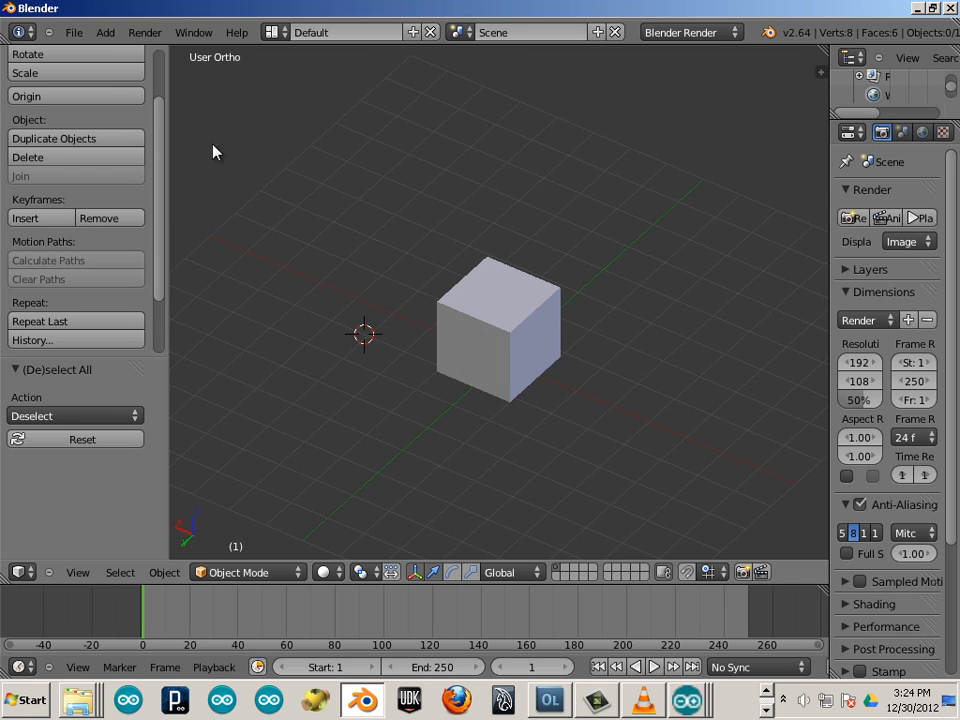
left_click(104, 31)
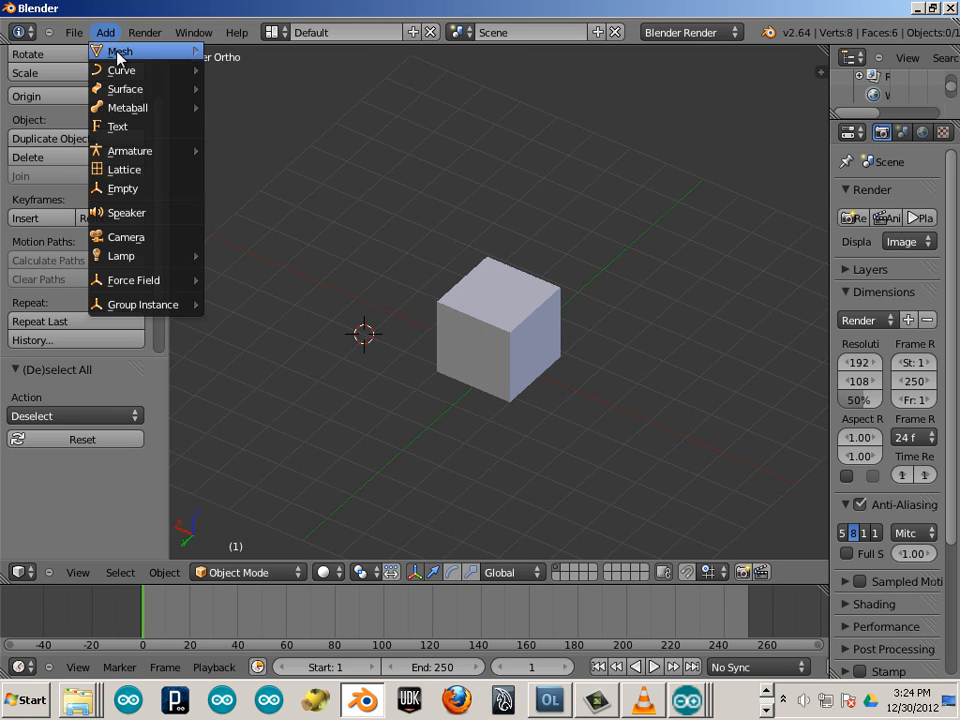
mouse_move(118, 55)
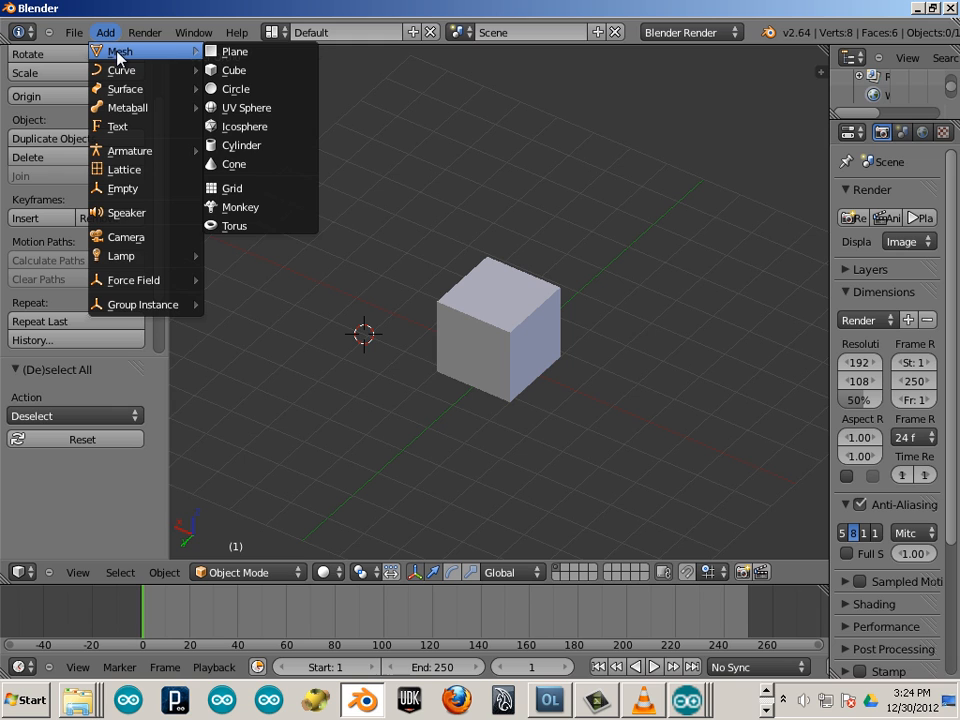
left_click(264, 165)
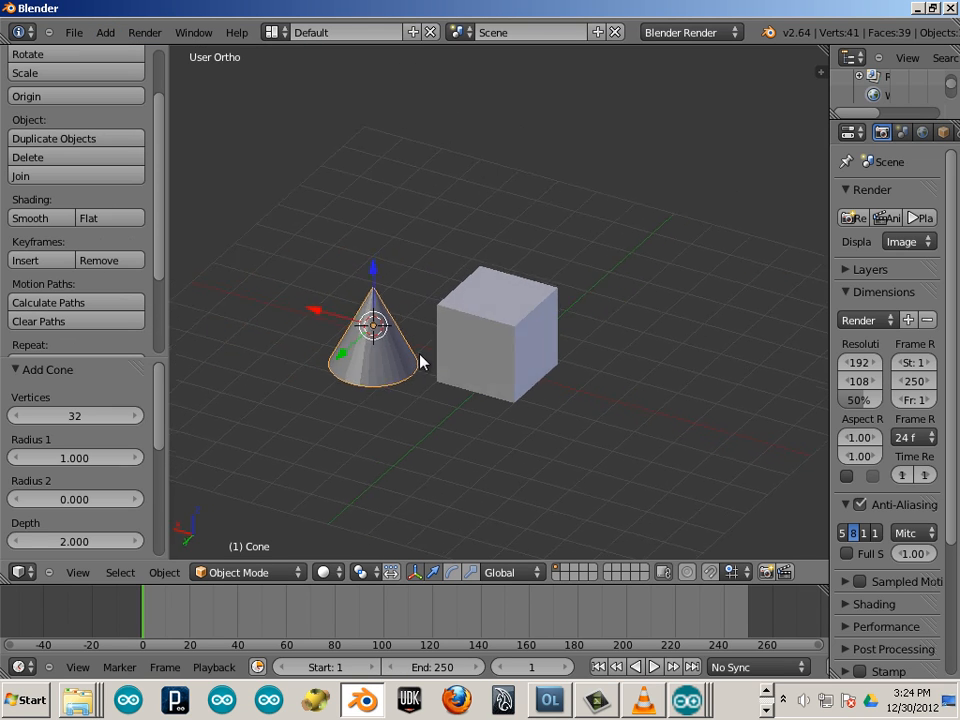
Lower the cone about 1.9 units along the Z axis and deselect it
key("g")
key("z")
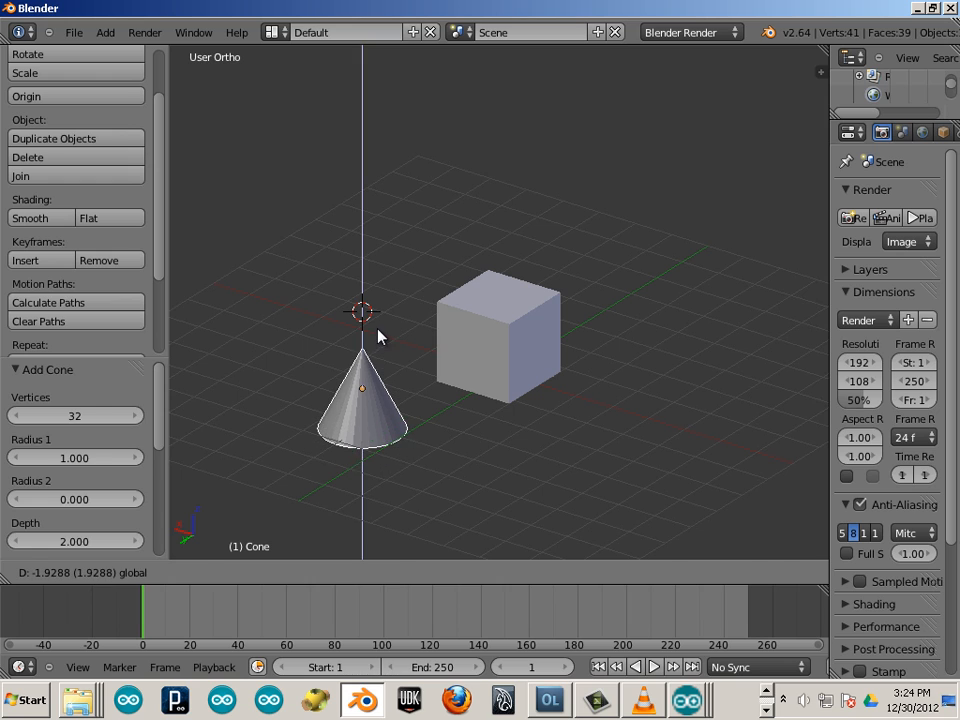
left_click(372, 355)
key("a")
Tilt the cube around the X and Y axes with the rotate manipulator so that one corner points downward, and deselect it
scroll(386, 360, "up", 3)
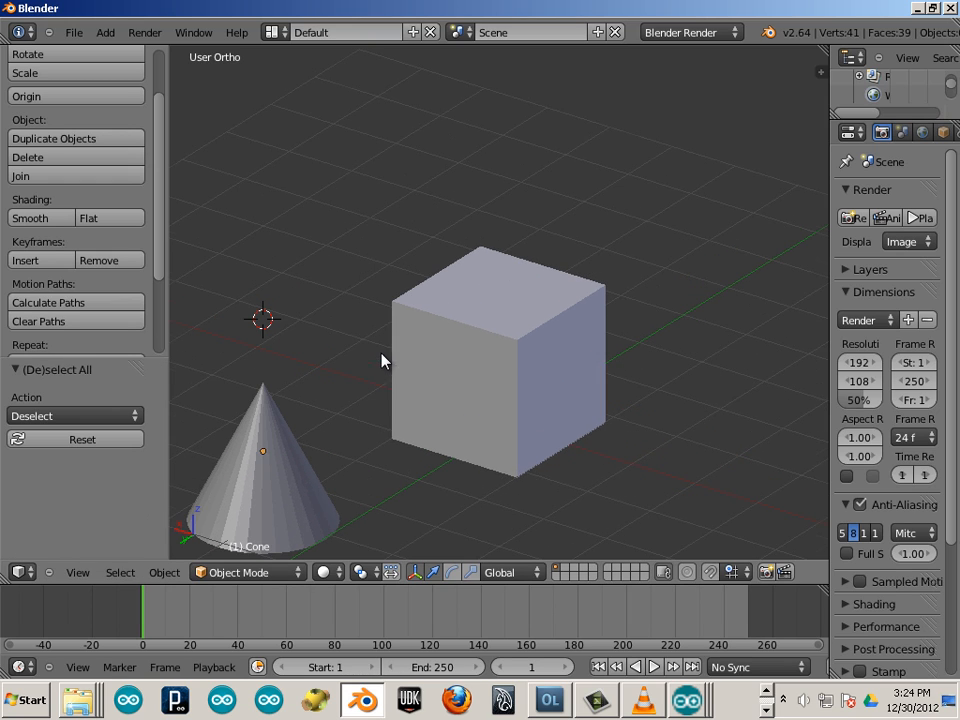
right_click(403, 338)
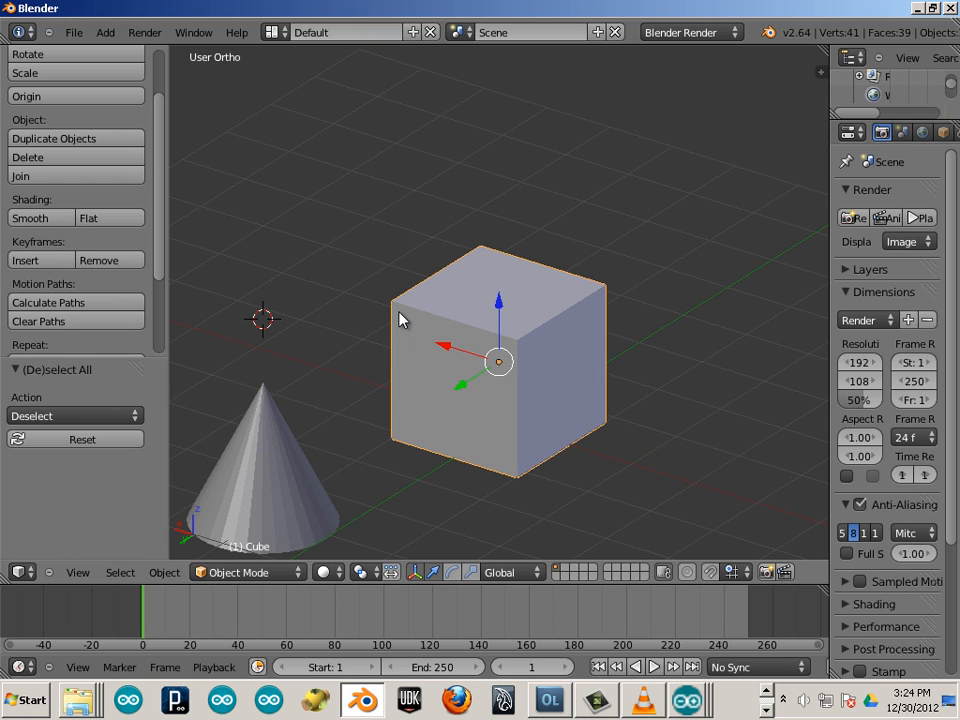
scroll(400, 318, "down", 2)
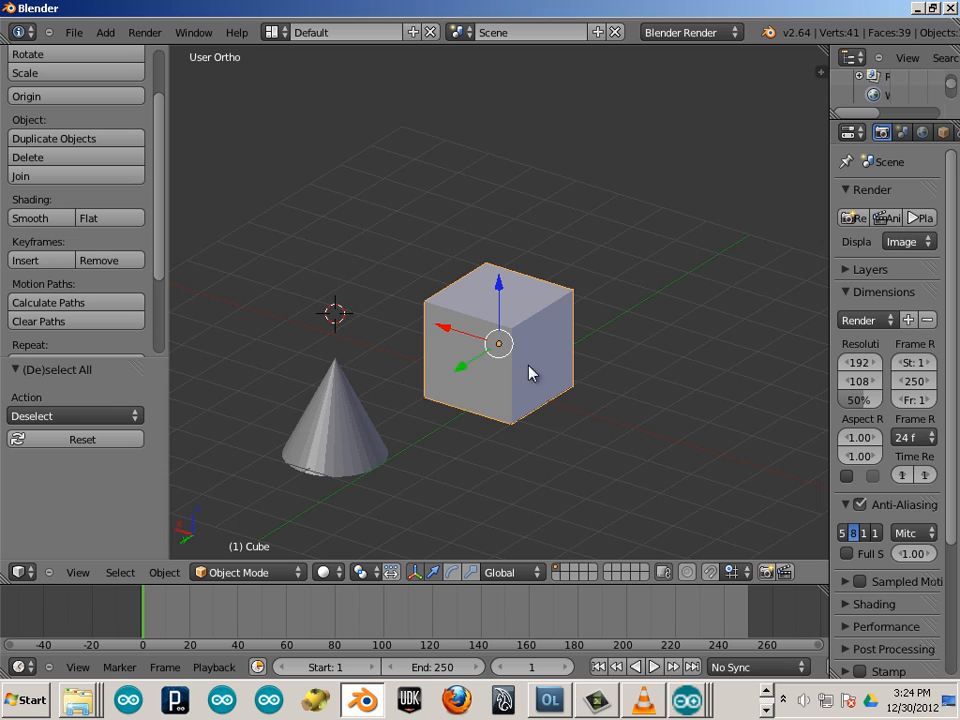
middle_click_drag(530, 373, 465, 343)
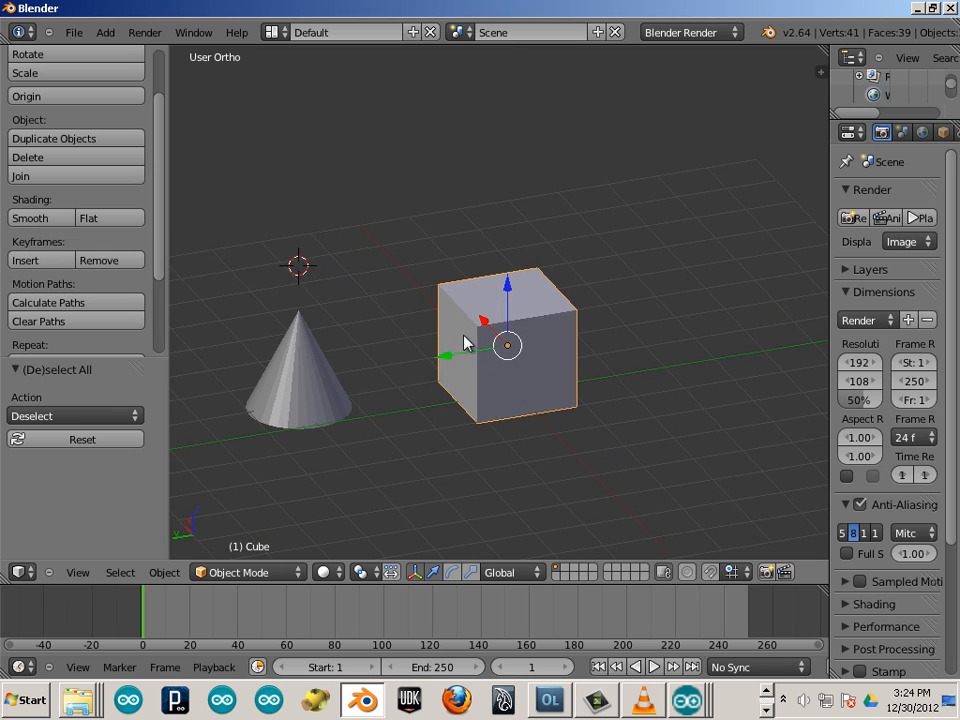
key("ctrl+alt+s")
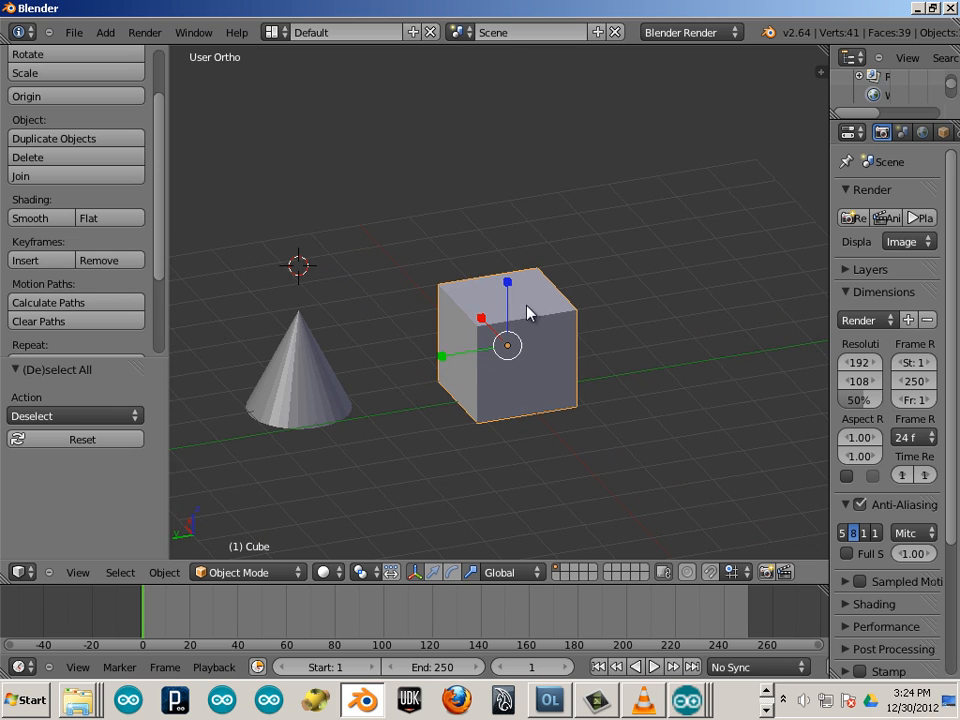
key("ctrl+alt+r")
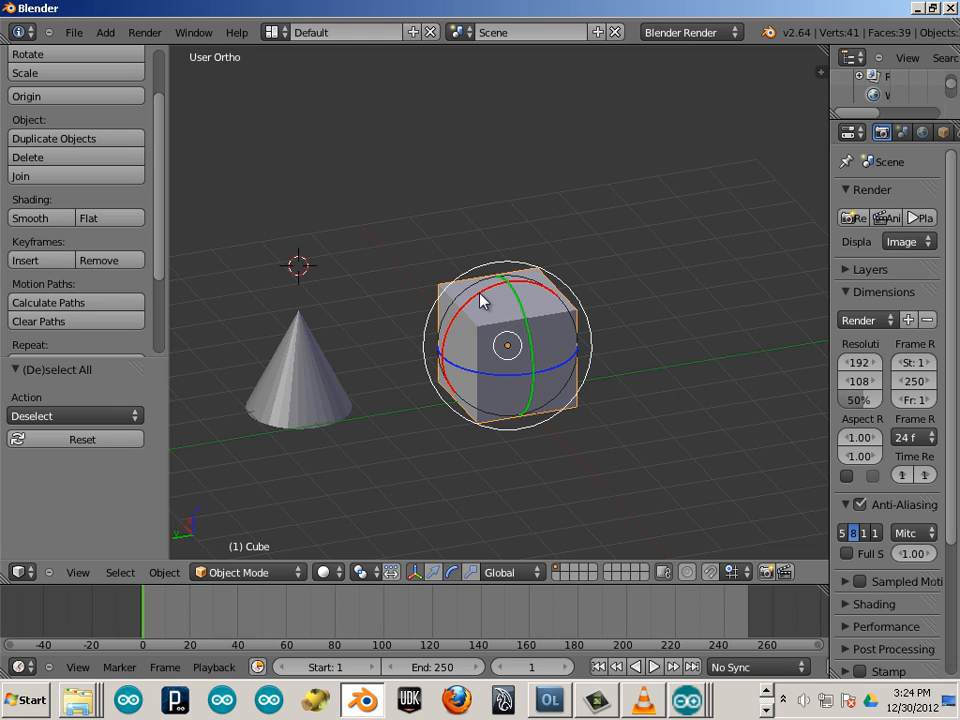
left_click_drag(482, 299, 435, 332)
left_click_drag(526, 306, 566, 308)
key("a")
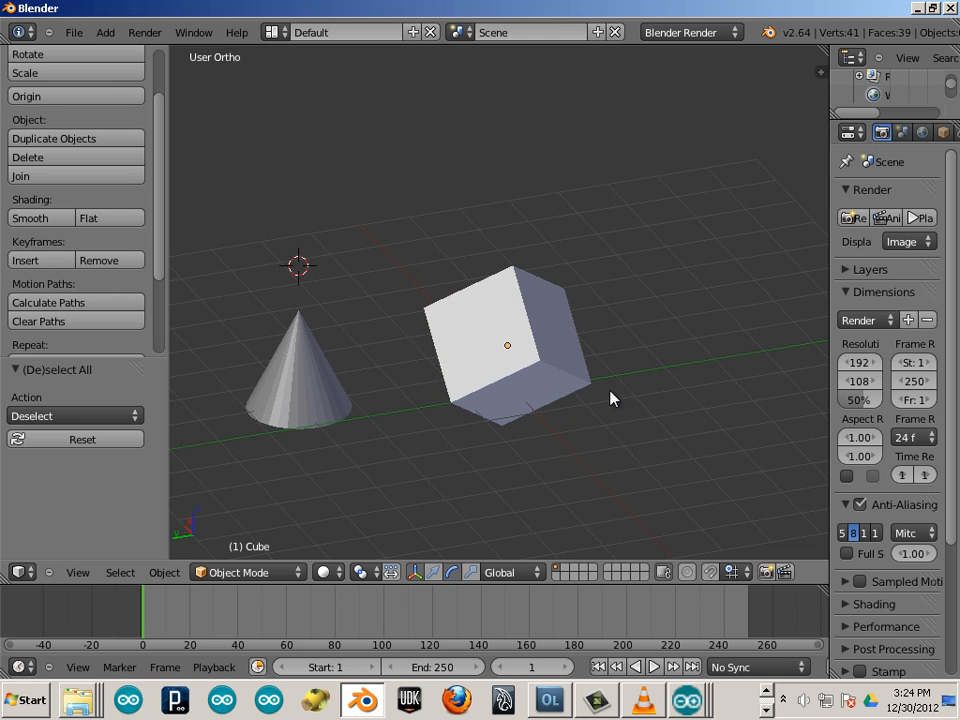
In Edit Mode, select only the cube's lowest corner vertex and snap the 3D cursor to it
middle_click_drag(540, 430, 561, 407)
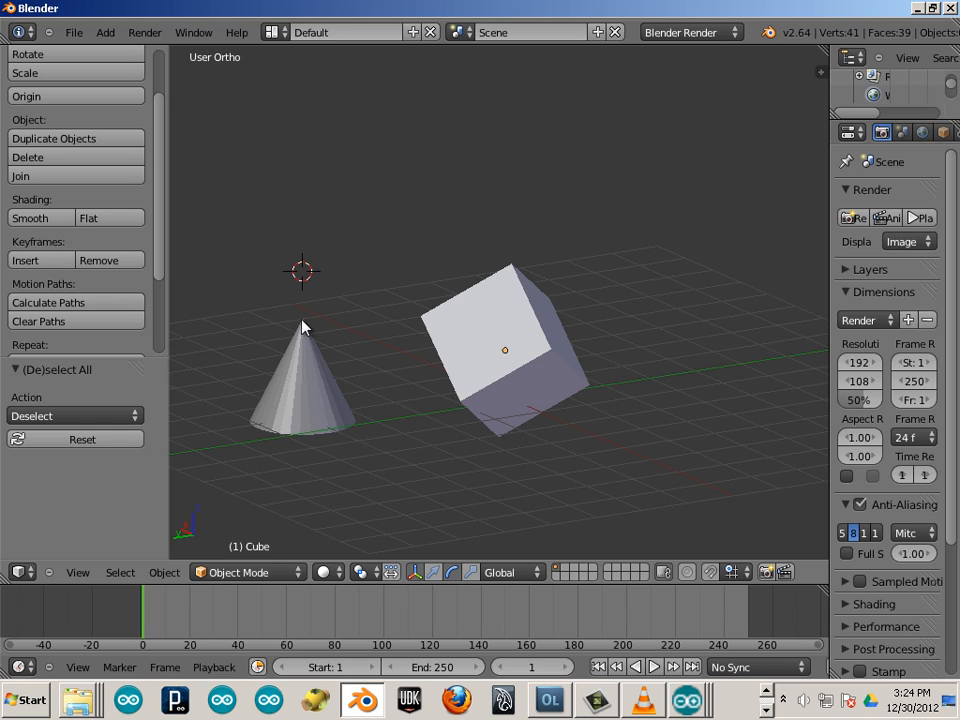
right_click(520, 388)
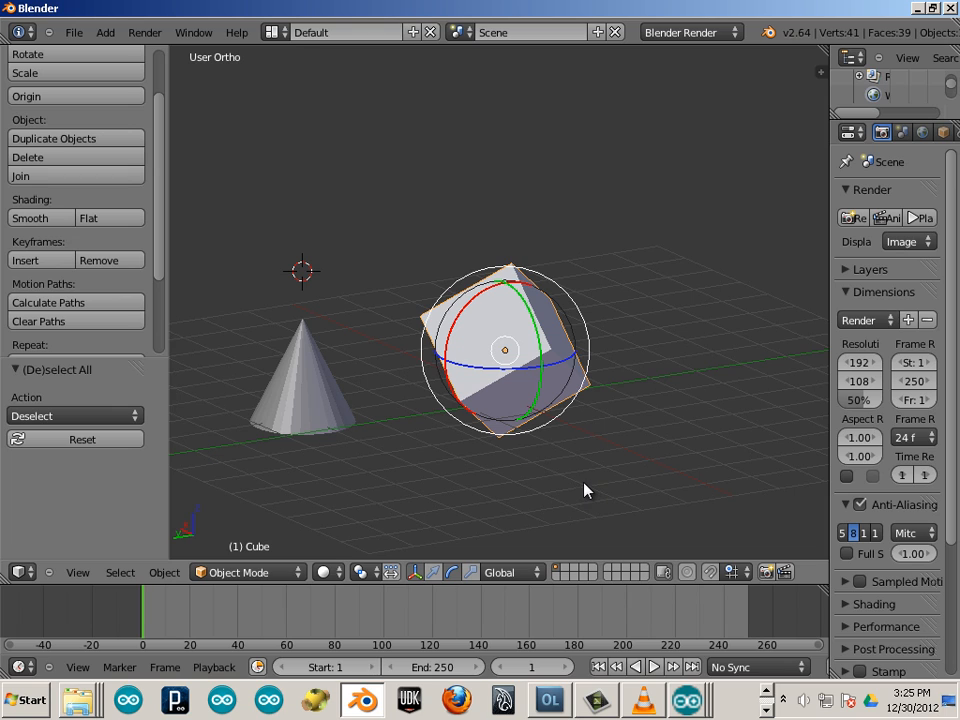
key("Tab")
key("a")
right_click(495, 442)
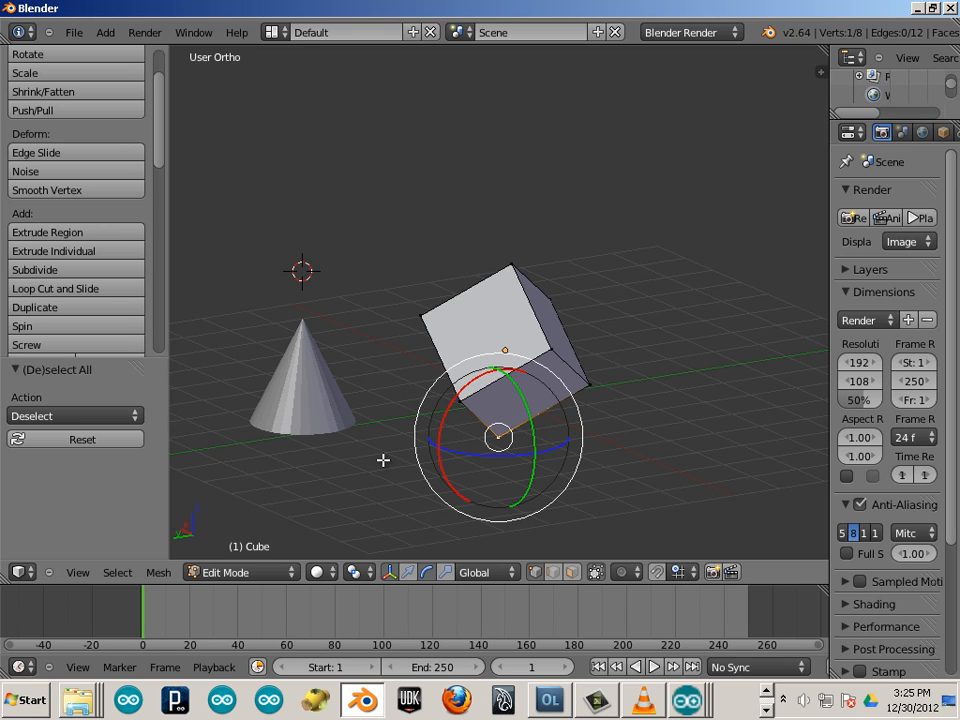
left_click(159, 576)
mouse_move(174, 462)
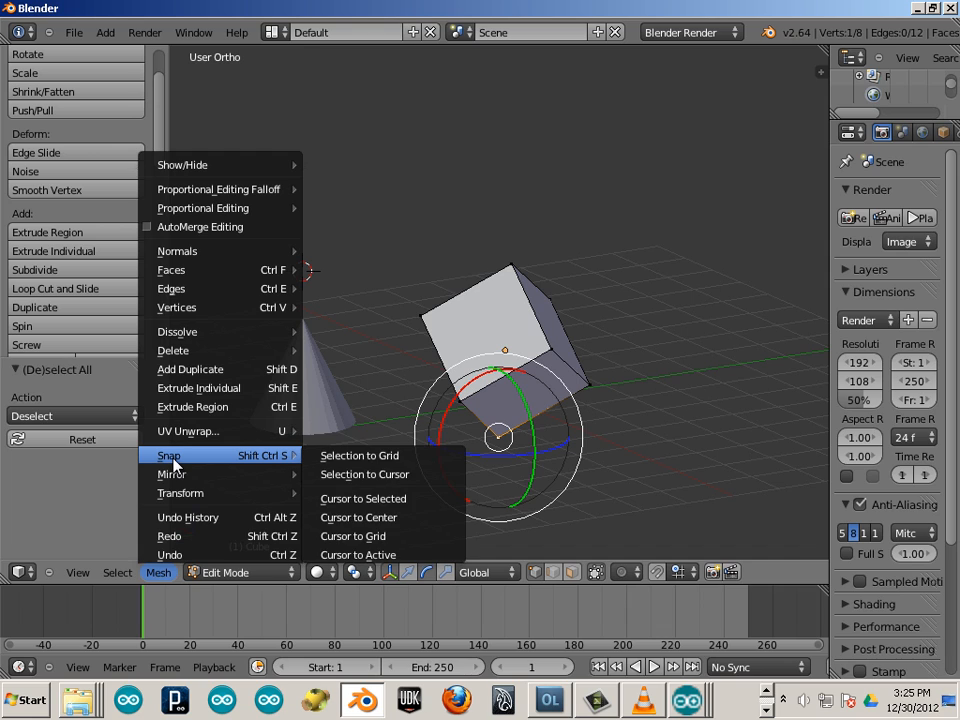
left_click(328, 499)
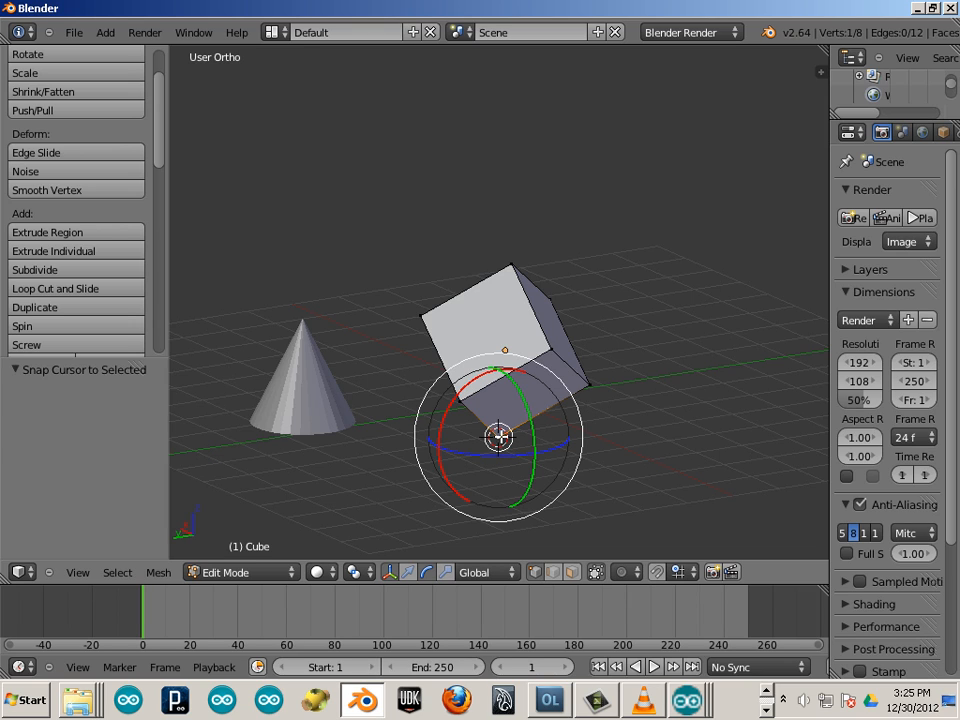
Return to Object Mode and set the cube's origin to the 3D cursor
key("Tab")
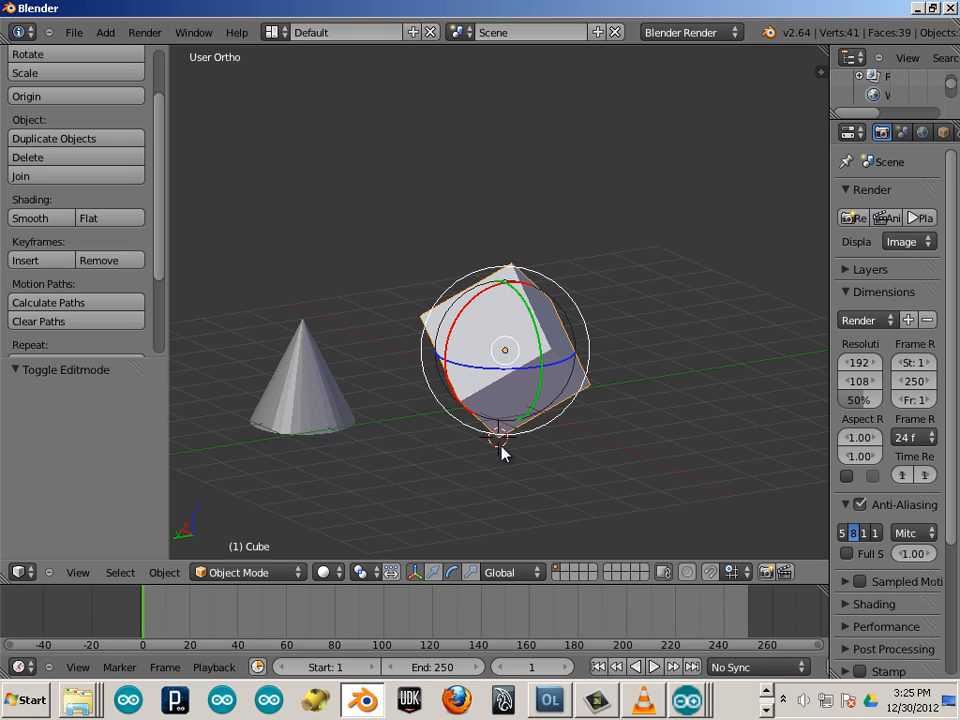
left_click(163, 572)
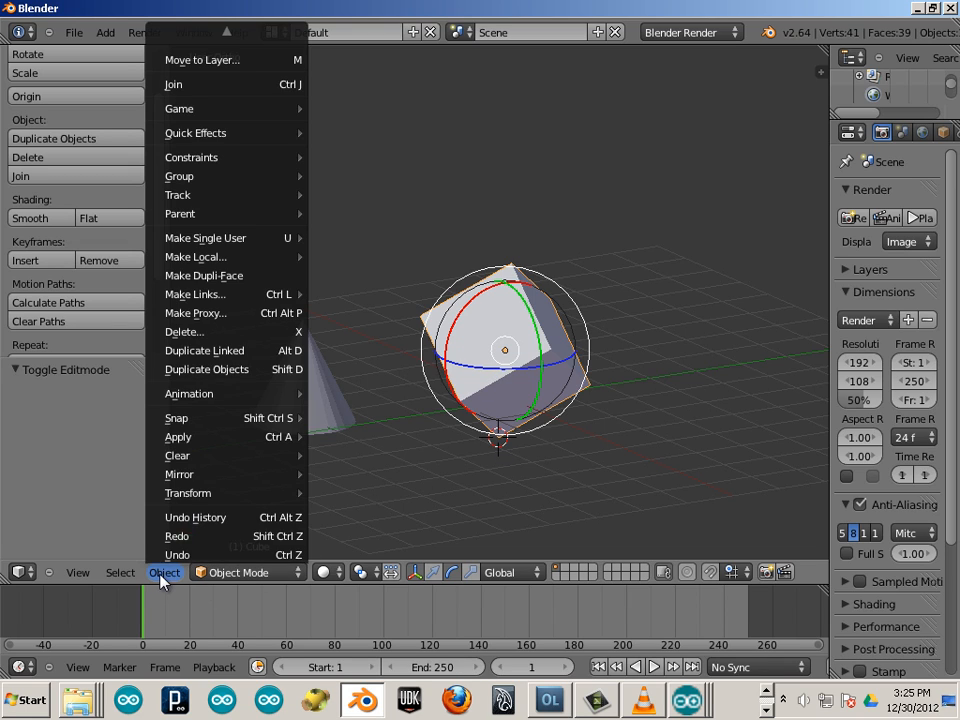
mouse_move(208, 493)
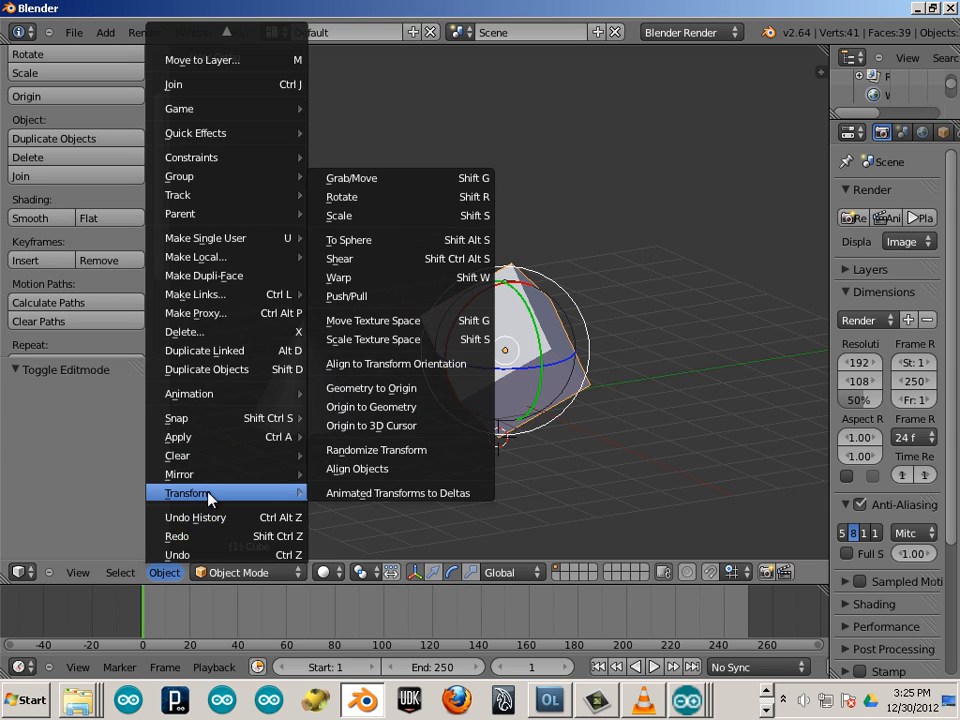
left_click(355, 427)
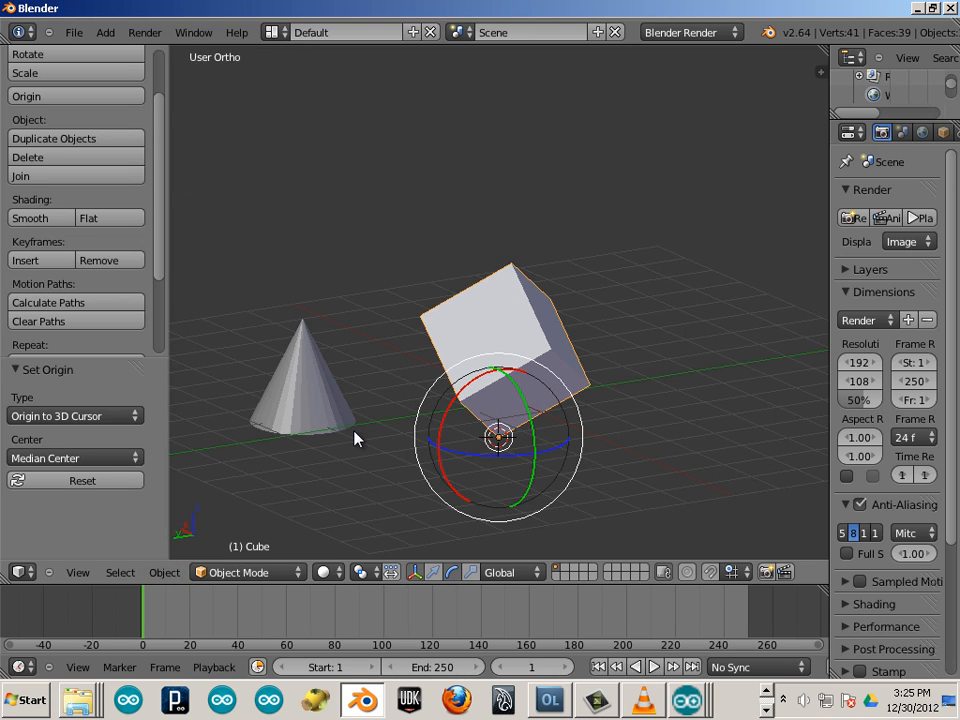
Switch to the translate manipulator and move the cube about -1.16 units in Y and 2.23 units in Z
left_click(433, 572)
key("a")
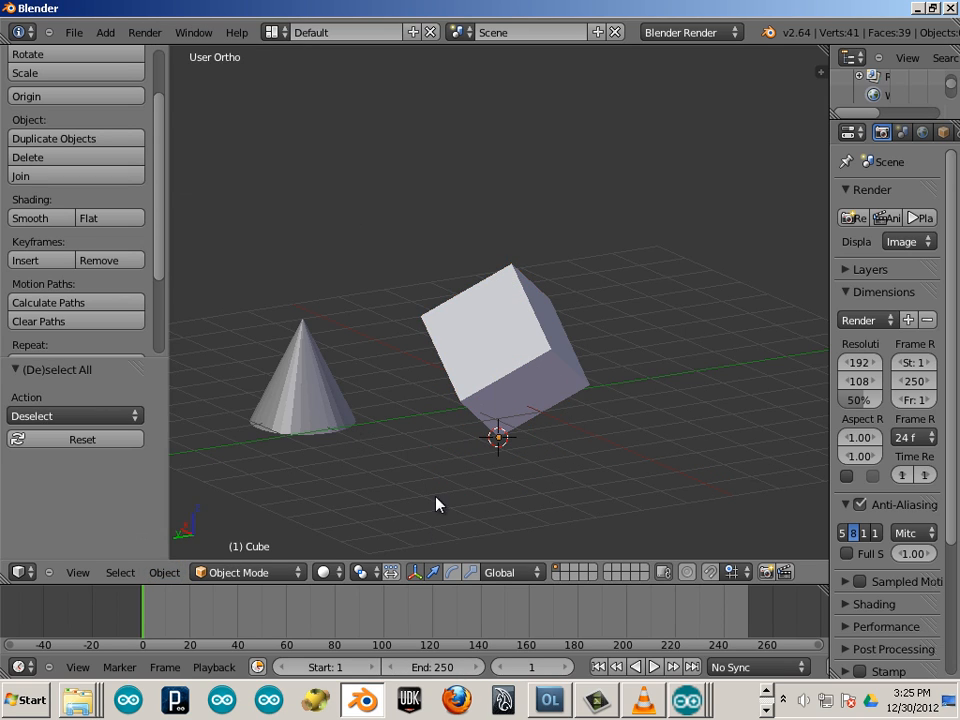
right_click(513, 447)
key("g")
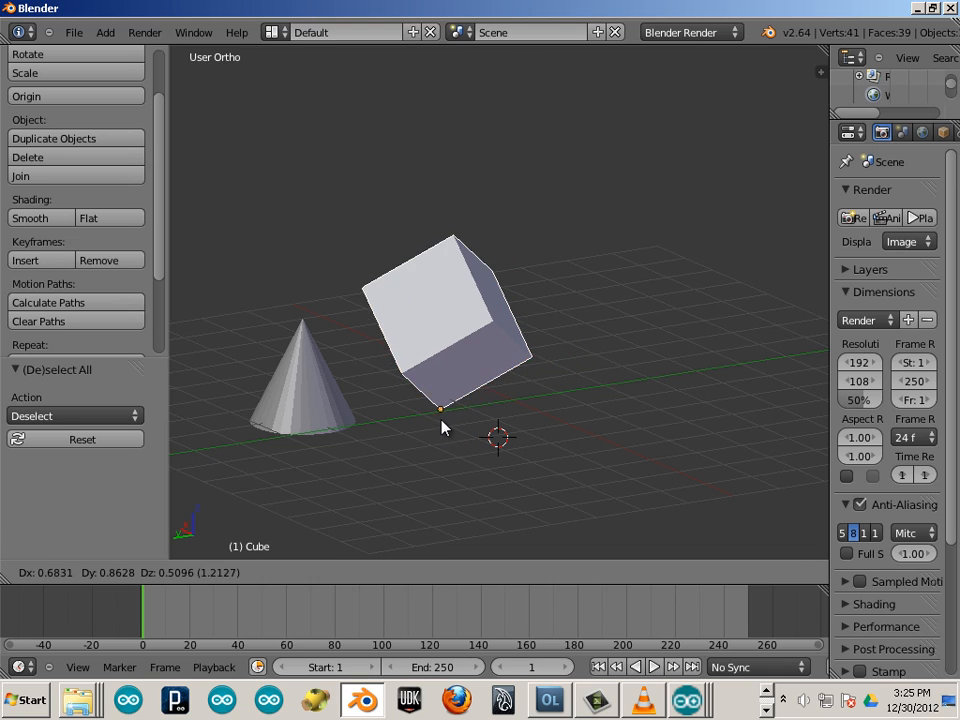
left_click(599, 305)
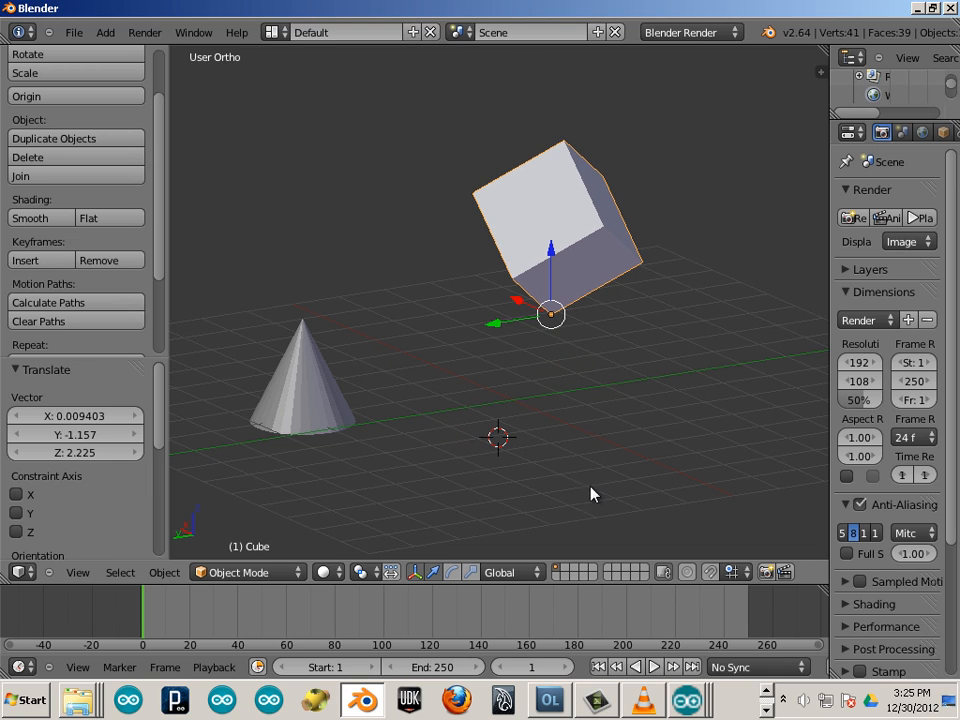
Turn on snapping during transform and set the snap element to Vertex
mouse_move(422, 409)
middle_mouse_down()
mouse_move(514, 431)
mouse_move(462, 430)
mouse_move(439, 422)
mouse_move(436, 408)
middle_mouse_up()
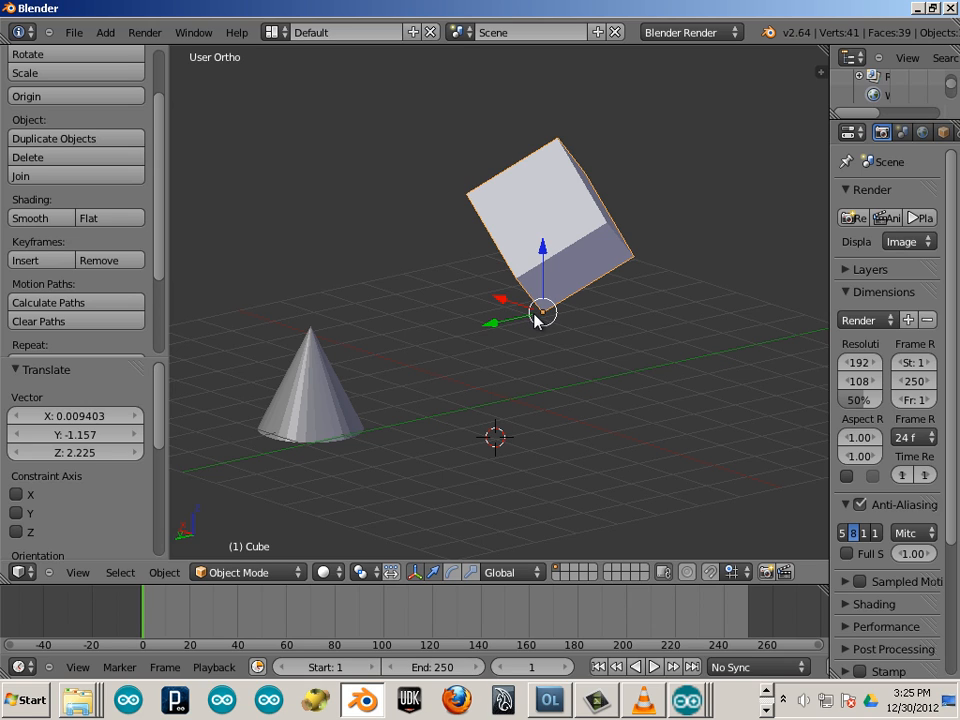
left_click(709, 574)
left_click(748, 575)
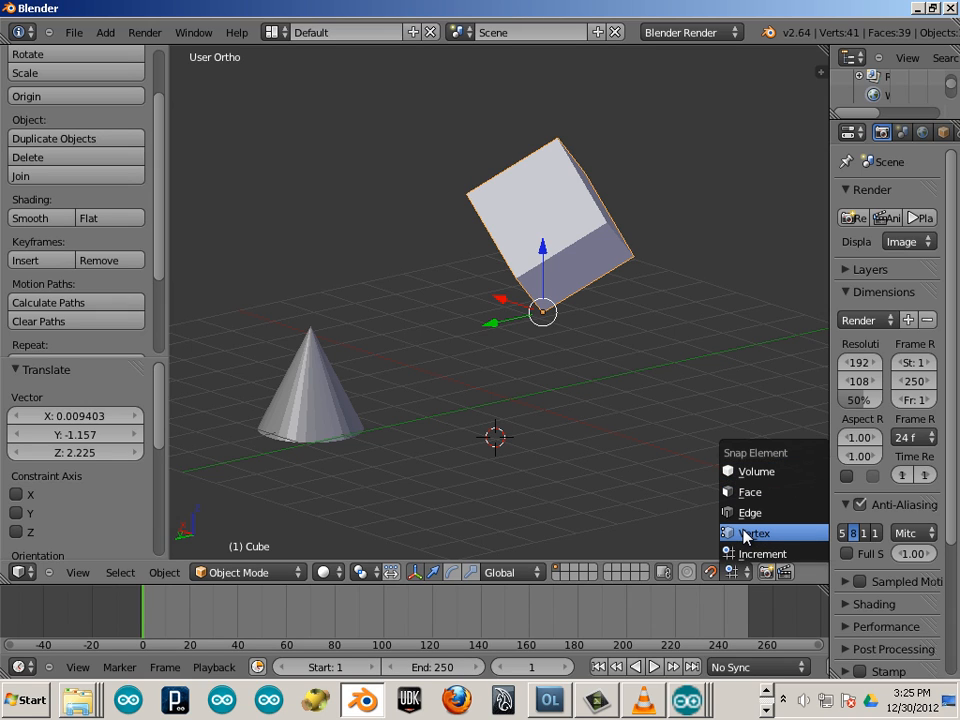
left_click(740, 534)
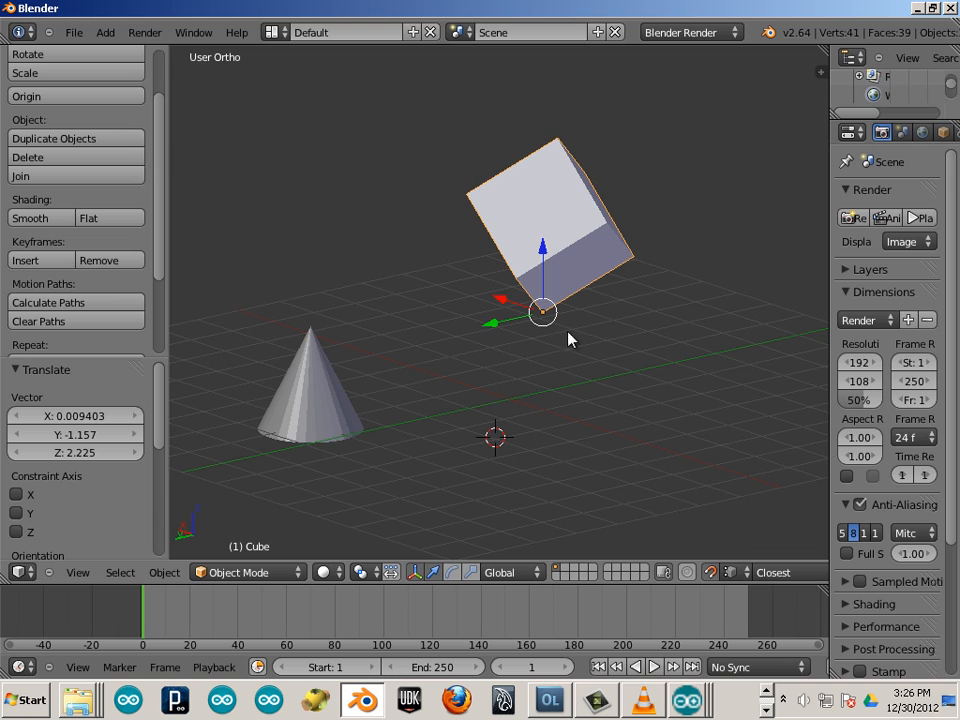
Try to snap the cube's lowest corner onto the cone's tip by moving the cube freely and along X
key("g")
left_click(499, 319)
key("g")
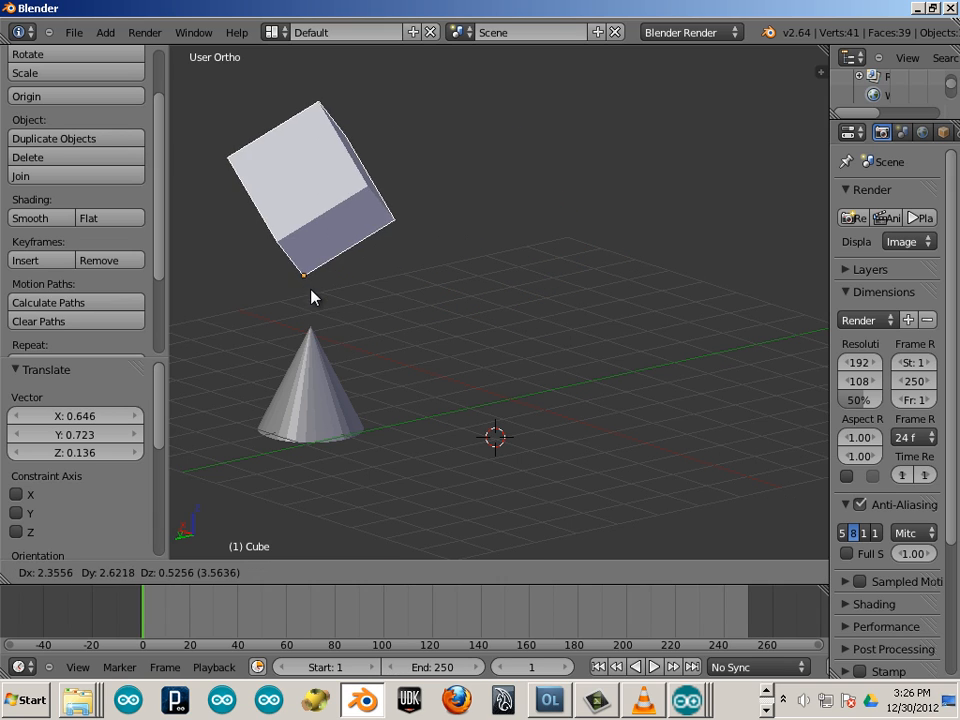
left_click(318, 305)
key("g")
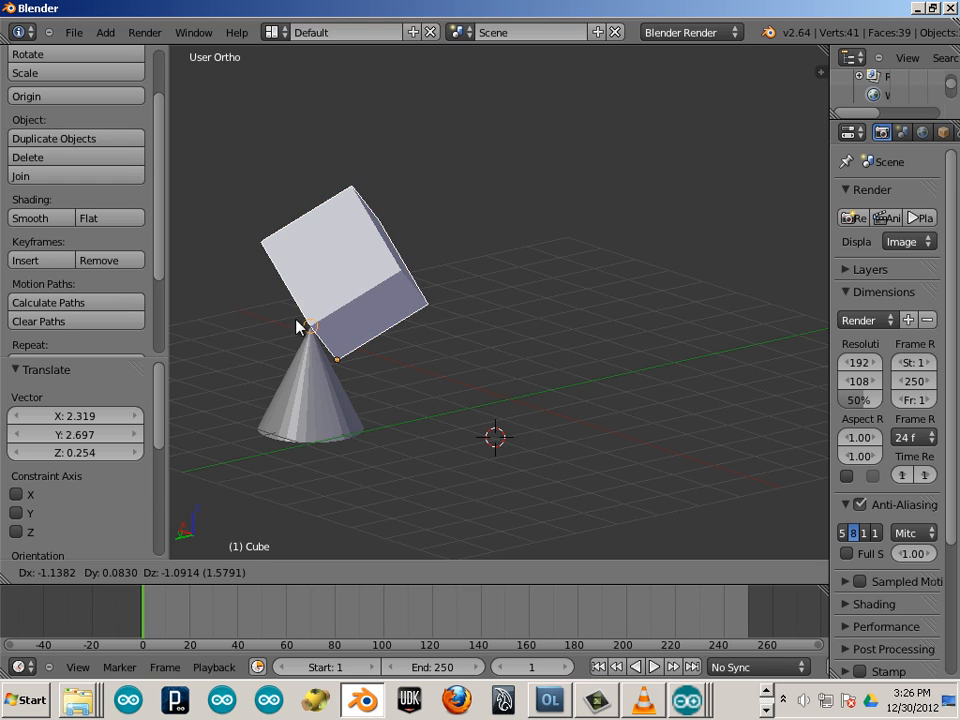
left_click(310, 326)
key("g")
key("x")
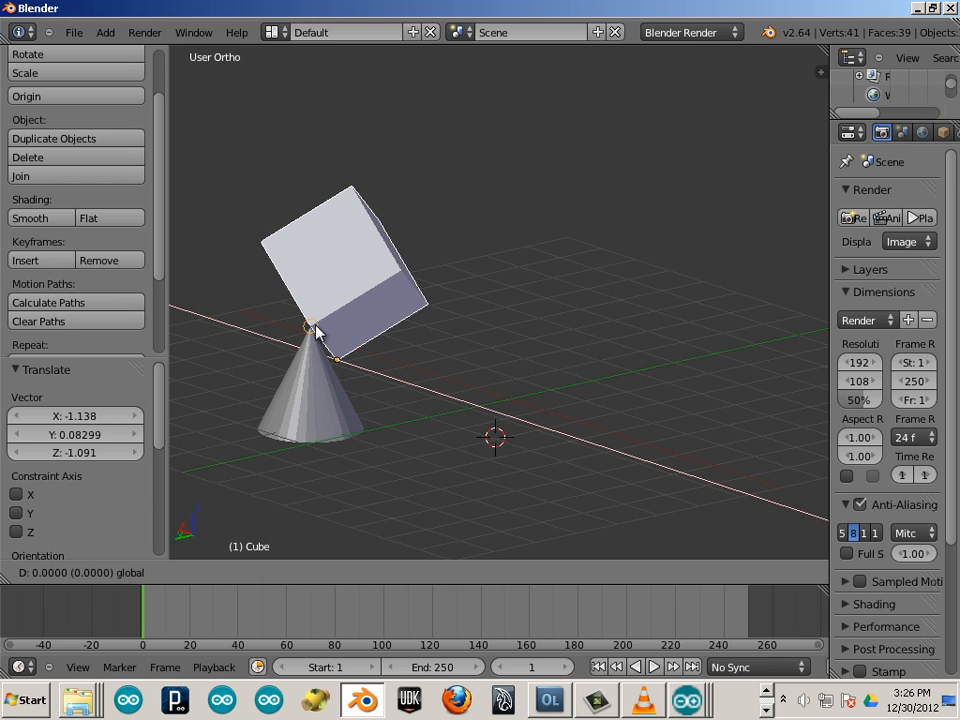
left_click(315, 325)
key("g")
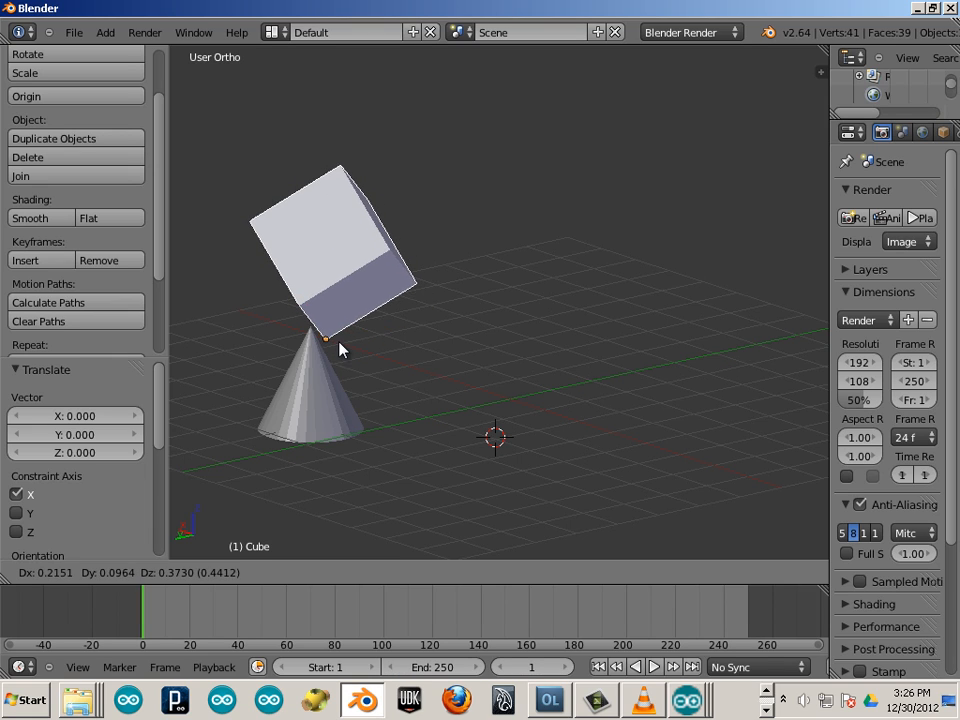
left_click(325, 321)
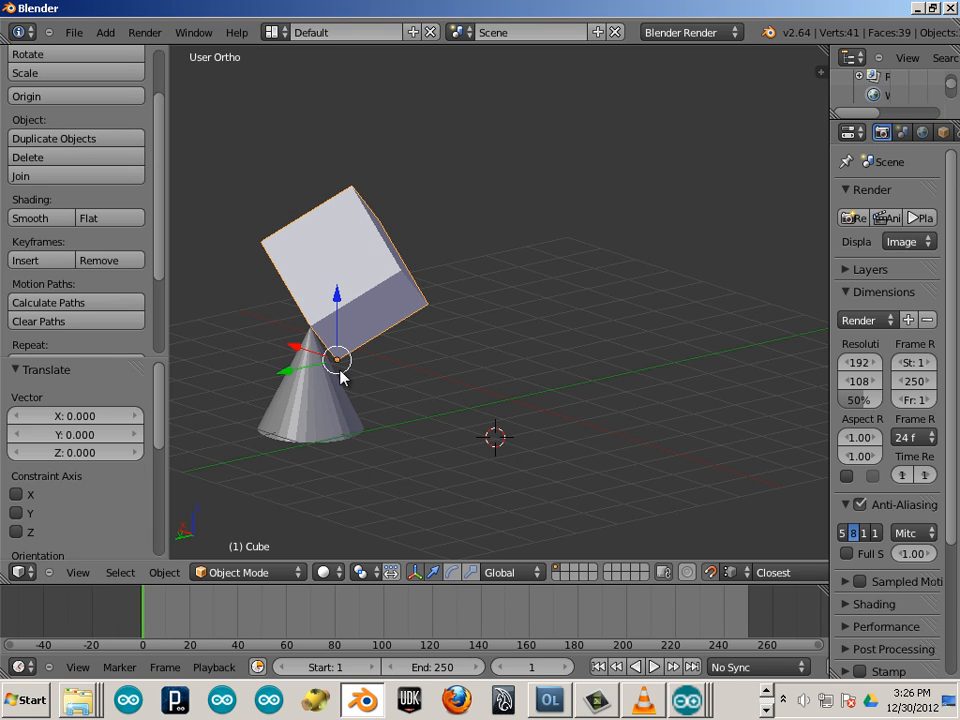
key("g")
right_click(317, 336)
Move the cube so its origin corner snaps onto the cone's tip, leaving the cube selected
middle_click_drag(405, 432, 478, 399)
key("g")
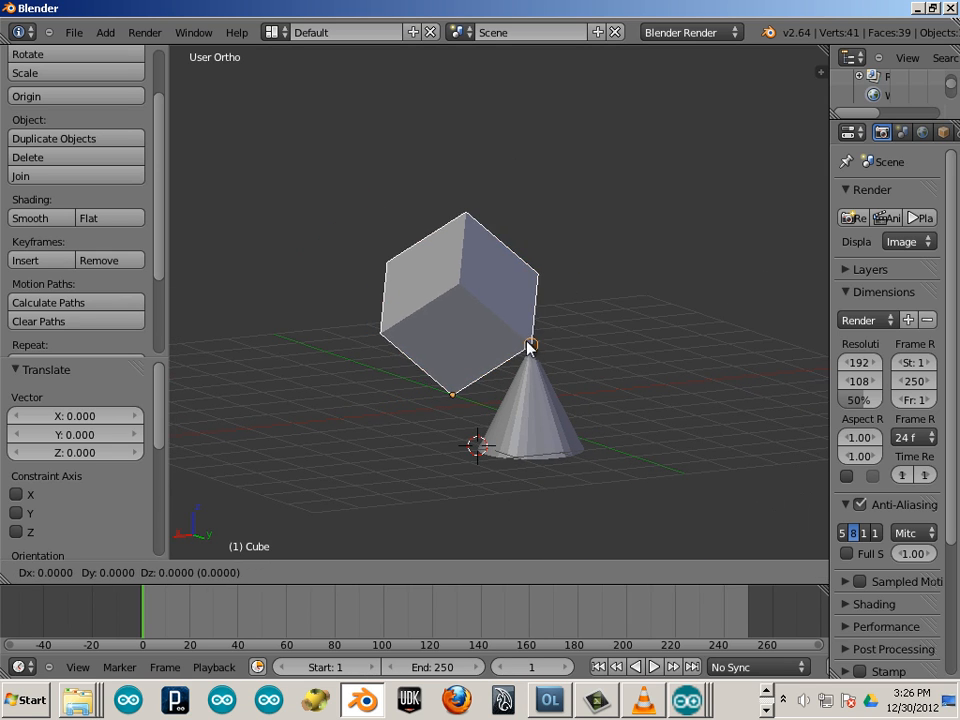
left_click_drag(561, 303, 553, 367)
middle_click_drag(553, 368, 753, 384)
key("a")
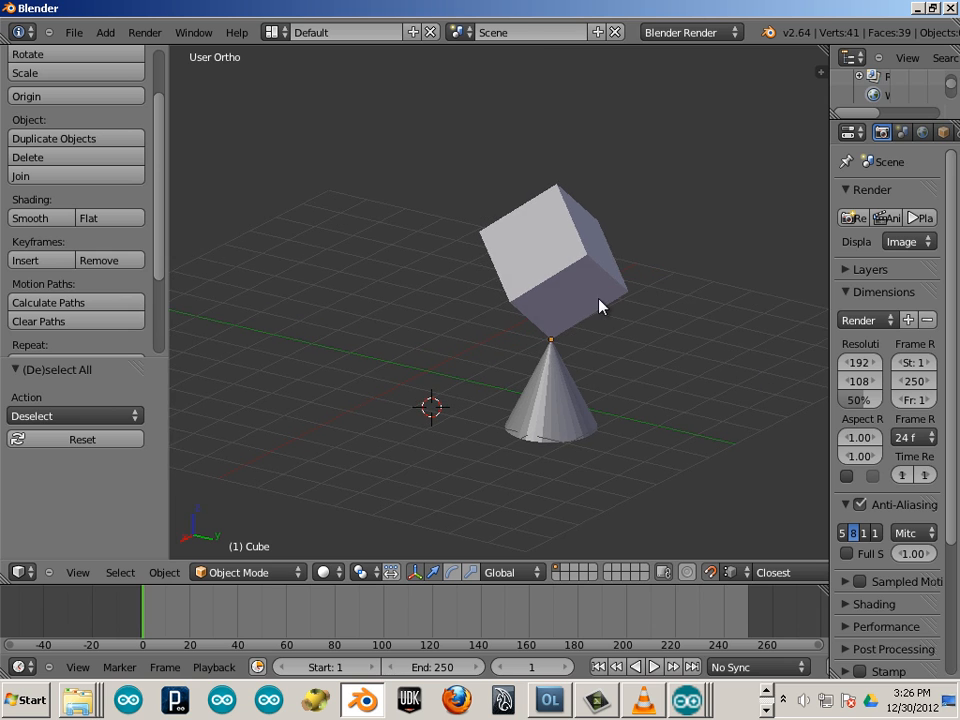
right_click(575, 320)
middle_click_drag(557, 354, 489, 347)
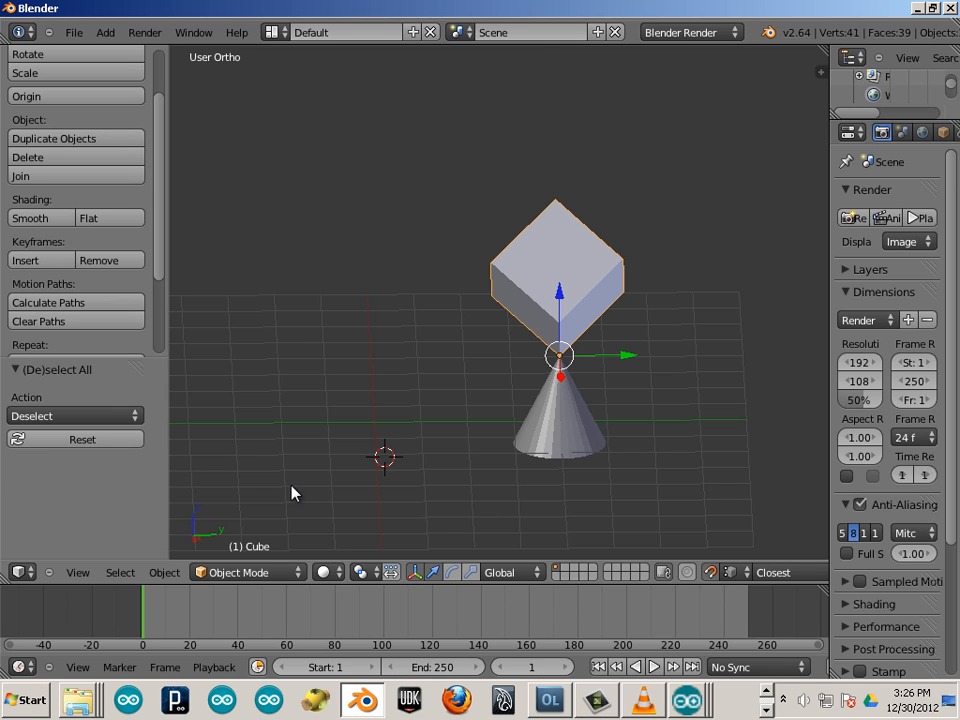
Reload the start-up file to get a fresh scene and select its default cube
left_click(74, 32)
left_click(88, 52)
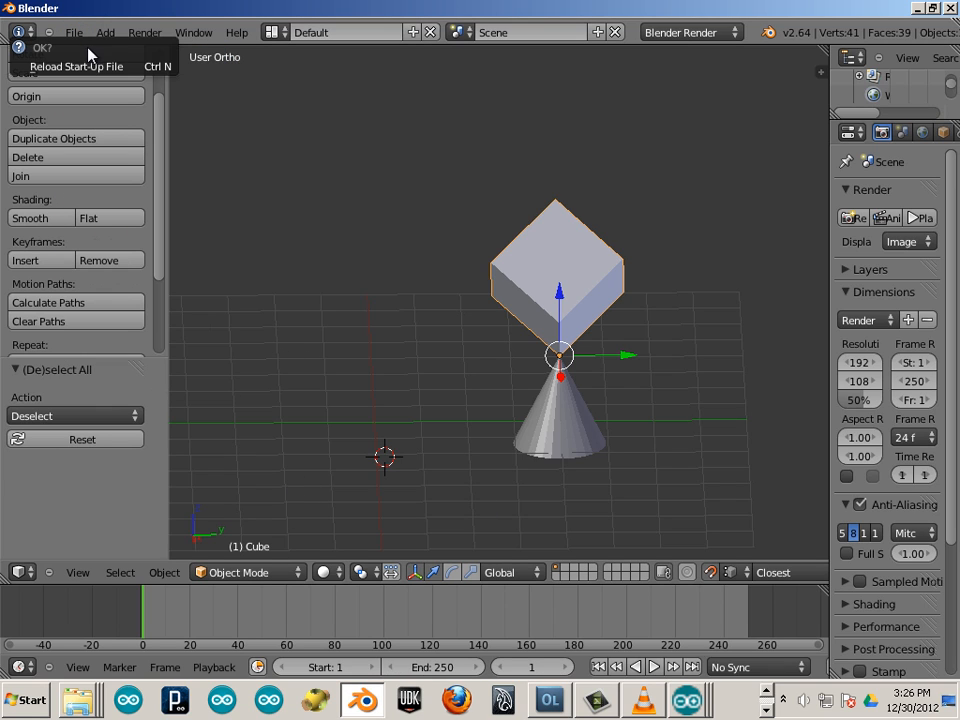
left_click(86, 65)
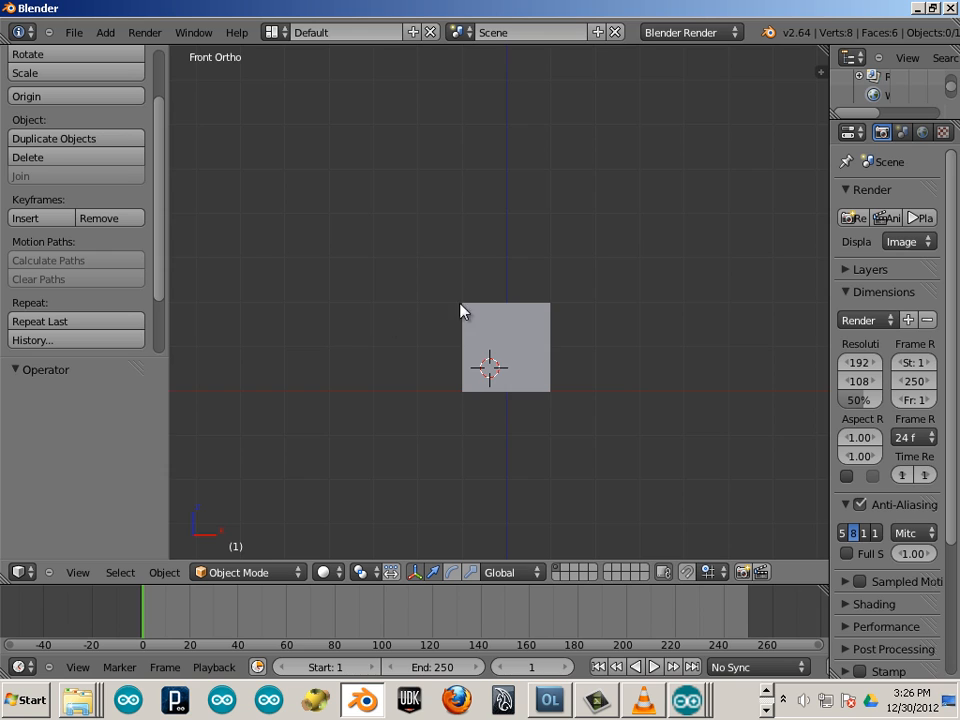
middle_click_drag(460, 304, 364, 312, "shift")
right_click(412, 360)
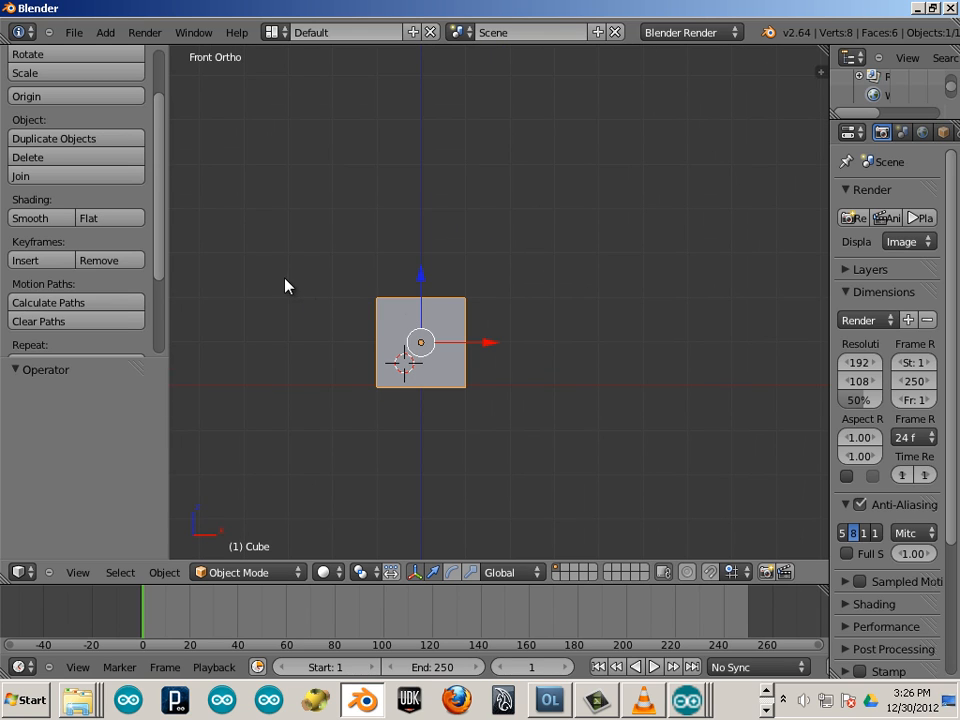
scroll(290, 295, "up", 1)
scroll(392, 368, "up", 1)
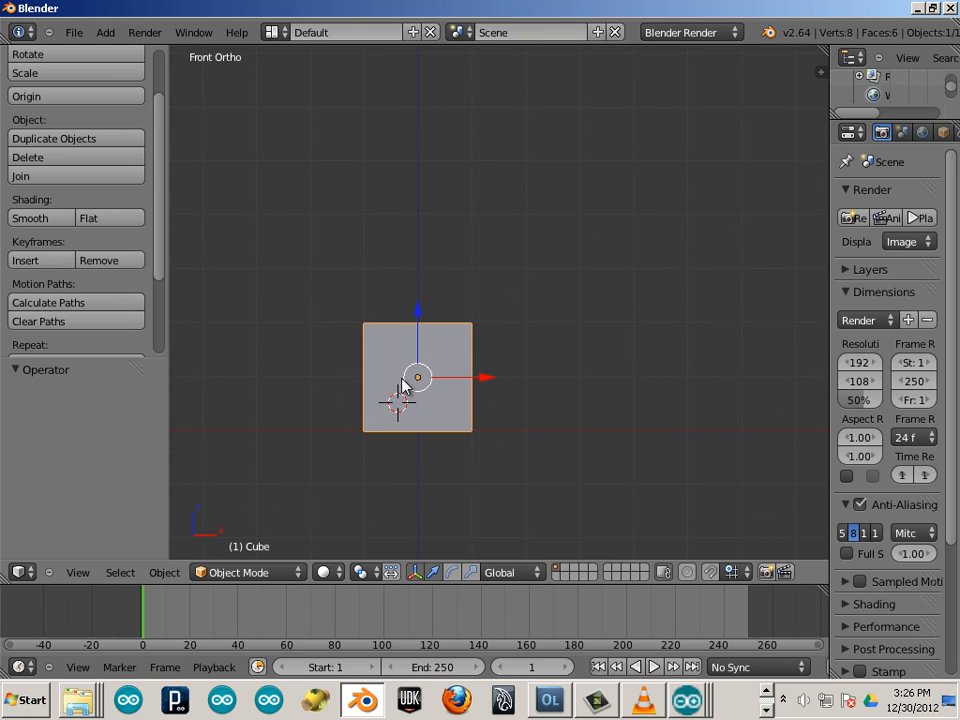
In Edit Mode with wireframe display, move all of the cube's vertices in positive X away from its origin and return to Object Mode
key("Tab")
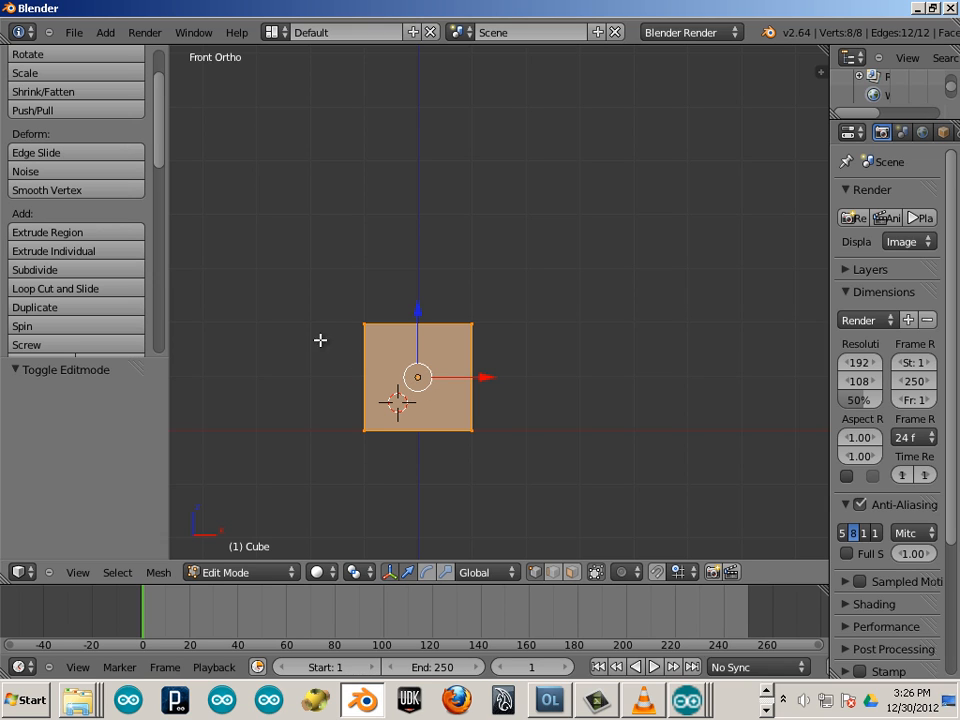
left_click_drag(259, 279, 510, 444)
key("a")
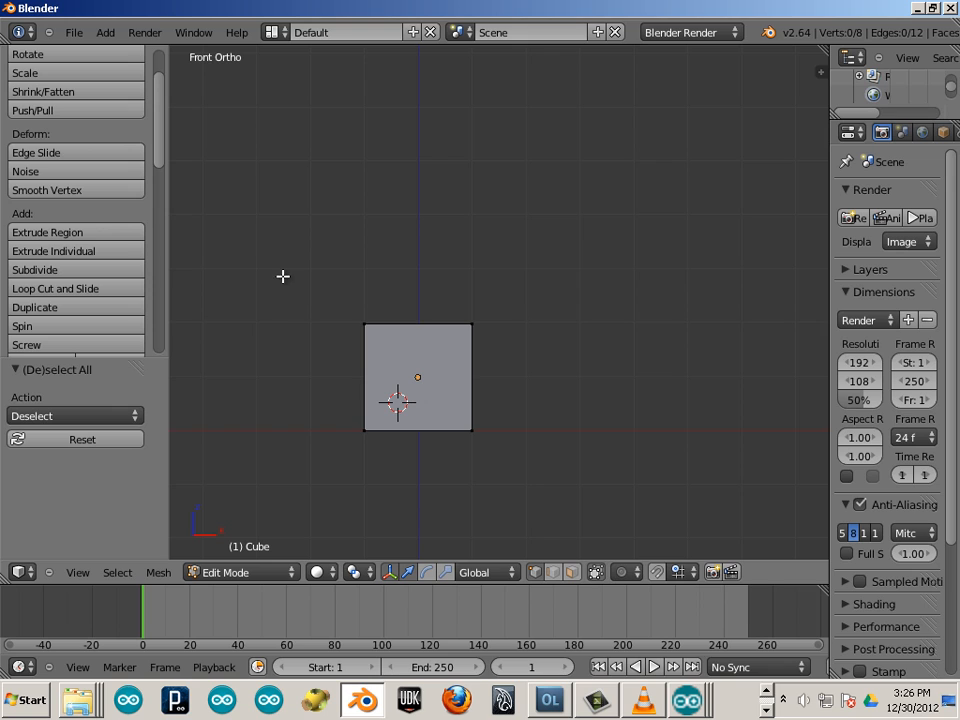
left_click_drag(272, 274, 489, 431)
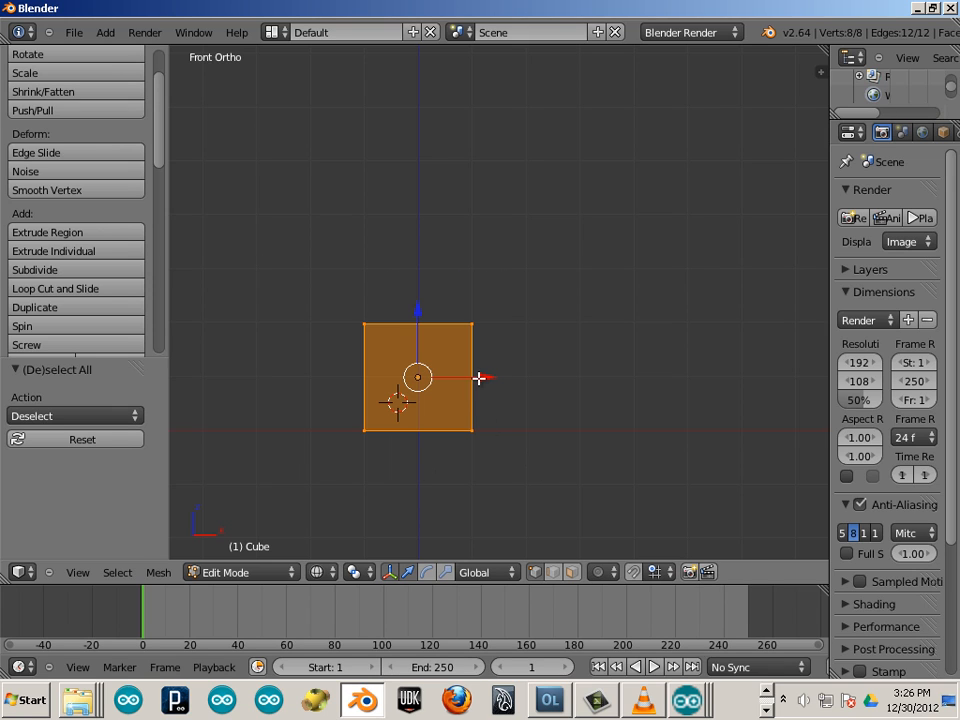
left_click_drag(479, 377, 836, 378)
key("Tab")
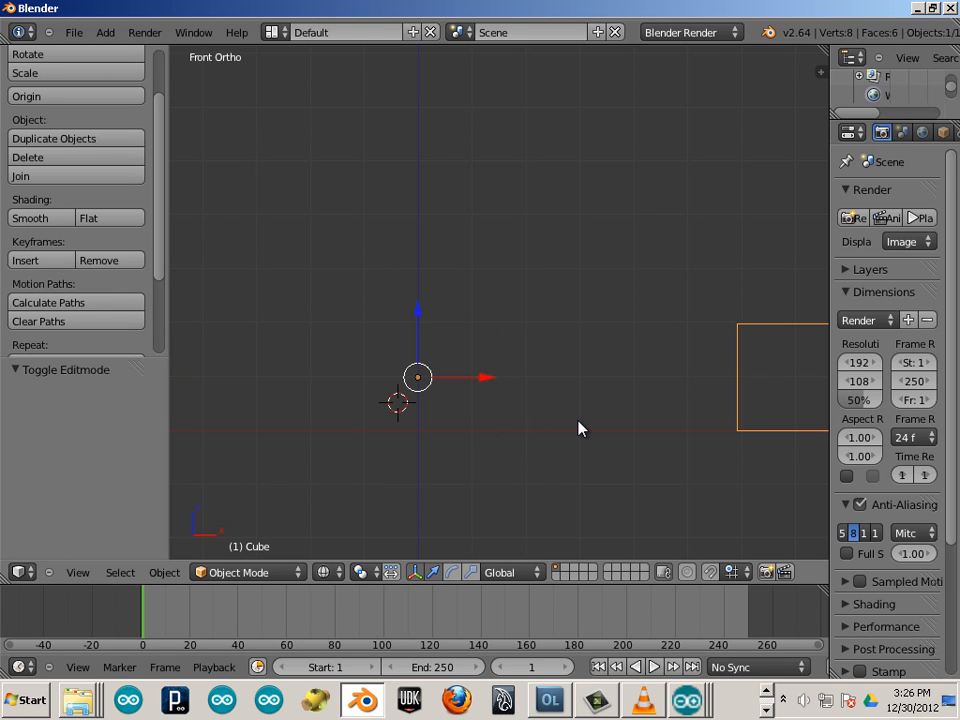
scroll(578, 428, "down", 4)
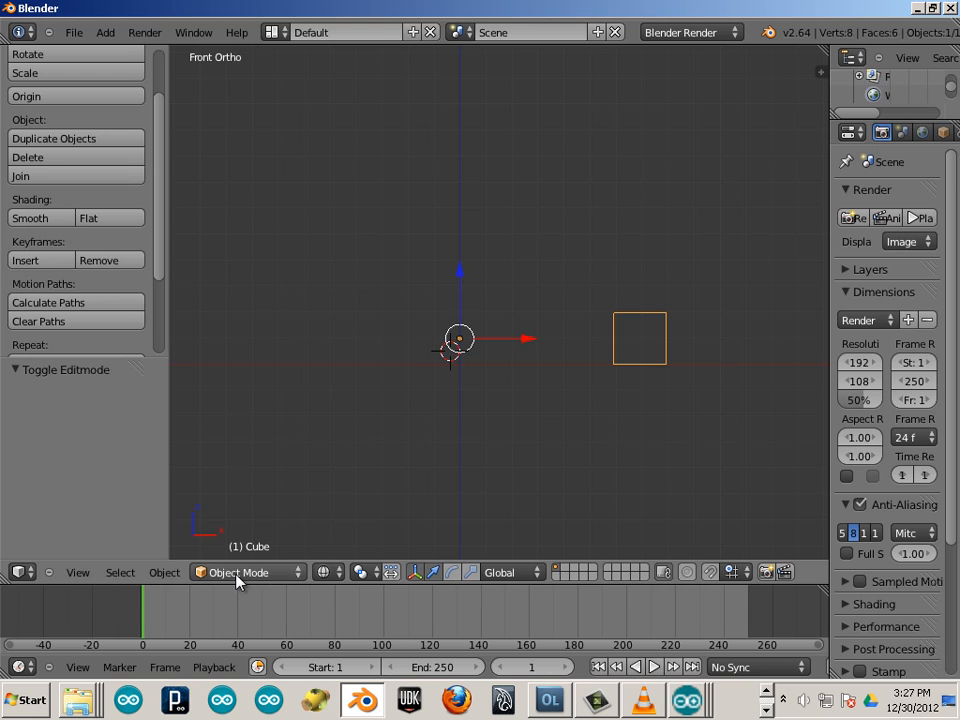
In Edit Mode, move all of the cube's vertices about -15.8 units along X and return to Object Mode
key("Tab")
key("b")
left_click_drag(574, 274, 705, 416)
key("g")
key("x")
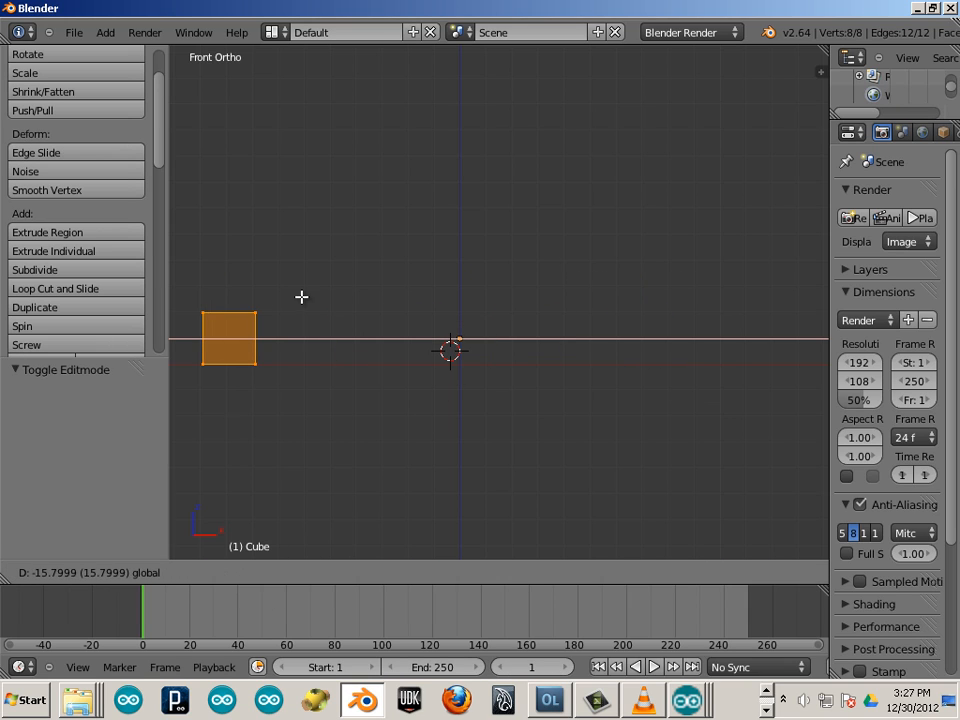
left_click(300, 296)
key("Tab")
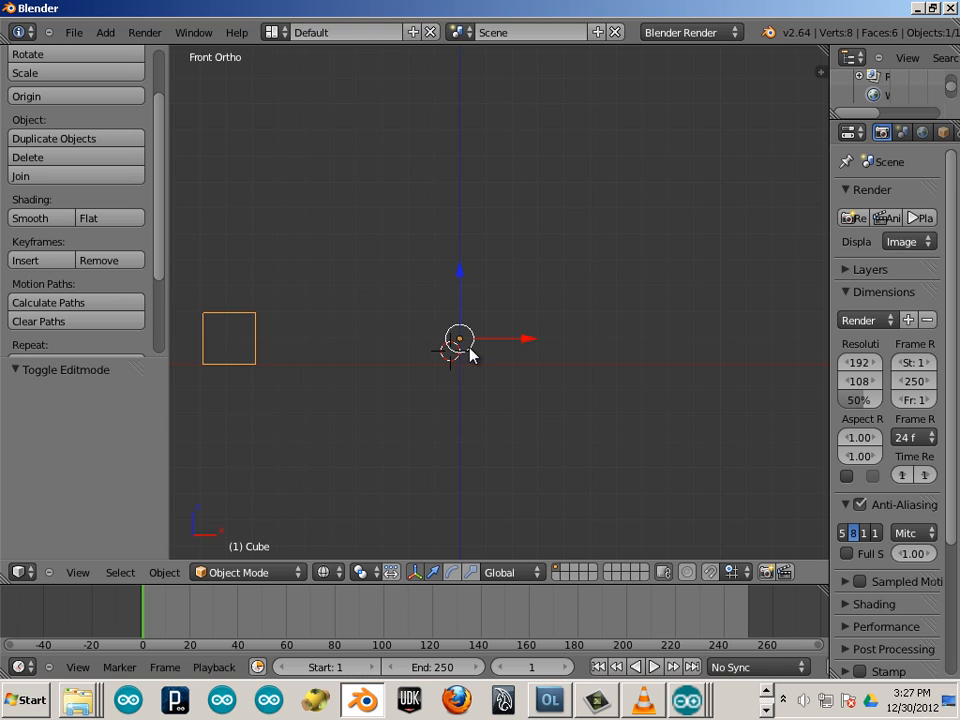
Set the cube's origin to its geometry and move the cube about 14.18 units along X
left_click(164, 572)
mouse_move(187, 497)
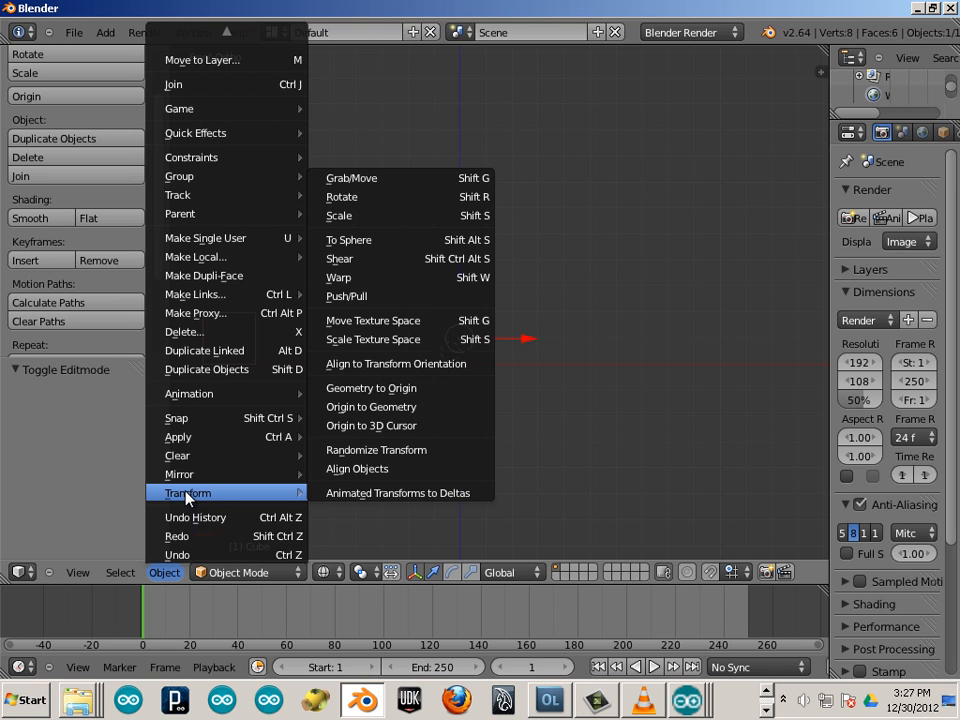
left_click(373, 407)
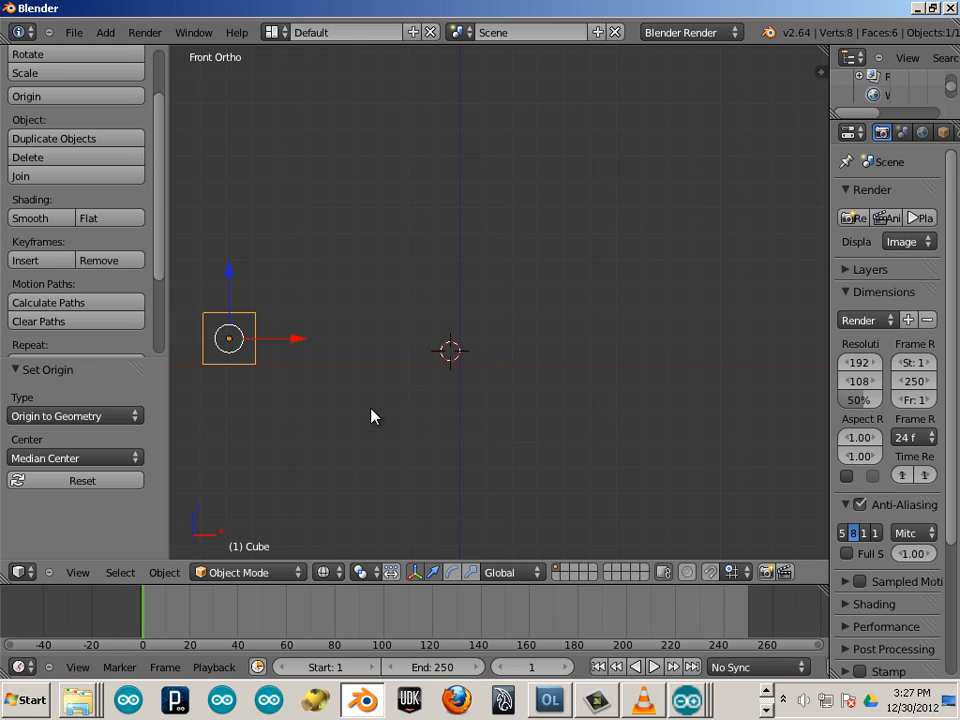
left_click_drag(303, 340, 660, 410)
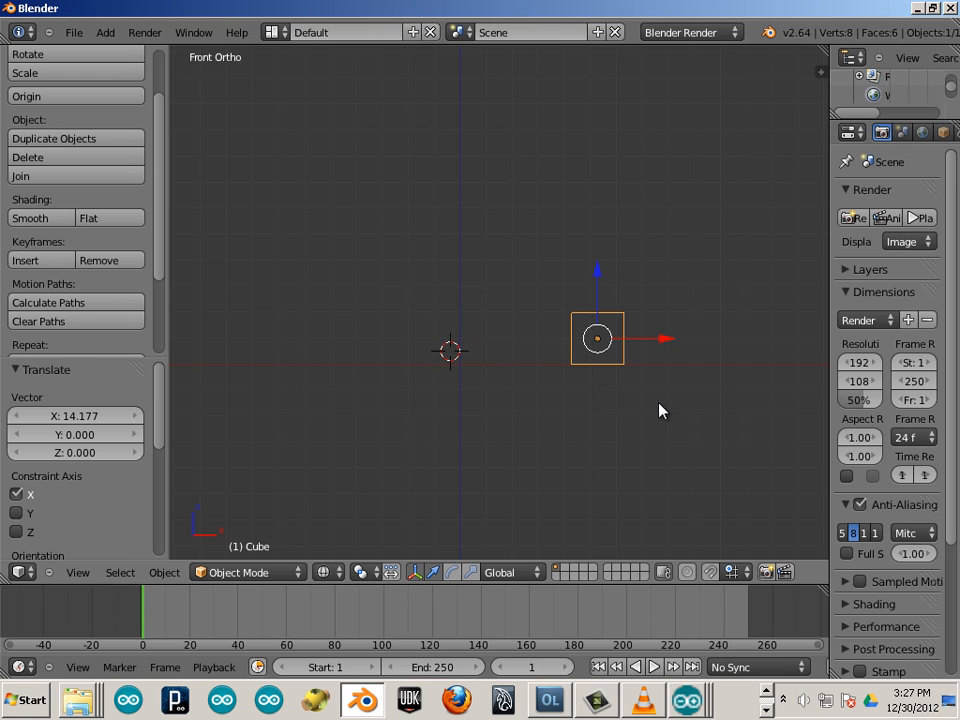
Turn on snapping with the Increment element and move the cube in whole-unit steps, including -3 and 2 units in Z
left_click(733, 572)
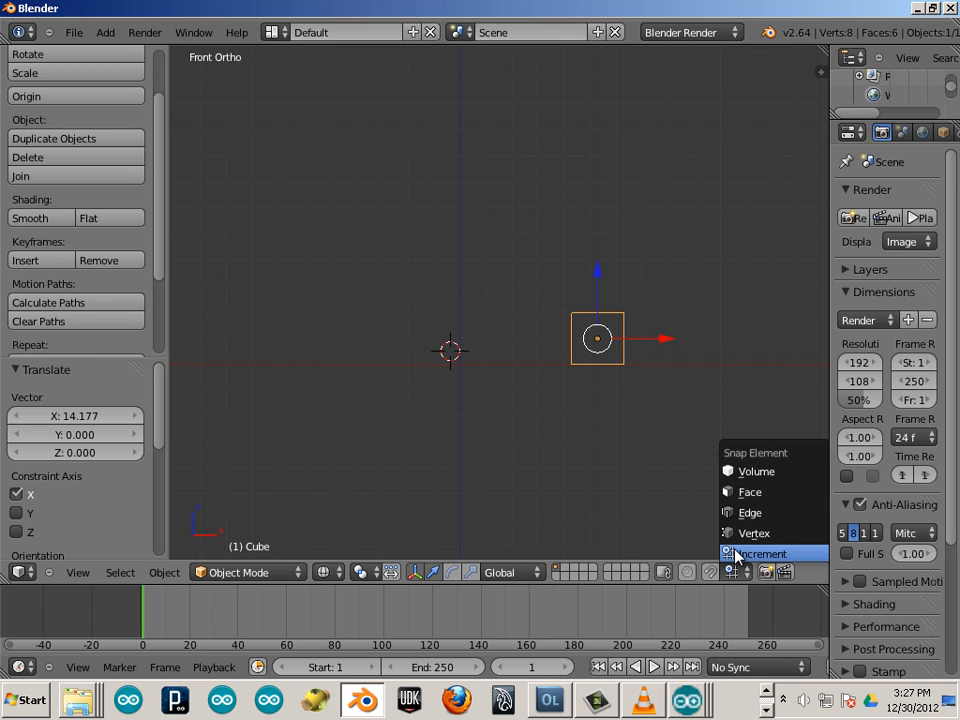
left_click(735, 554)
left_click_drag(604, 352, 508, 412)
scroll(514, 422, "up", 4)
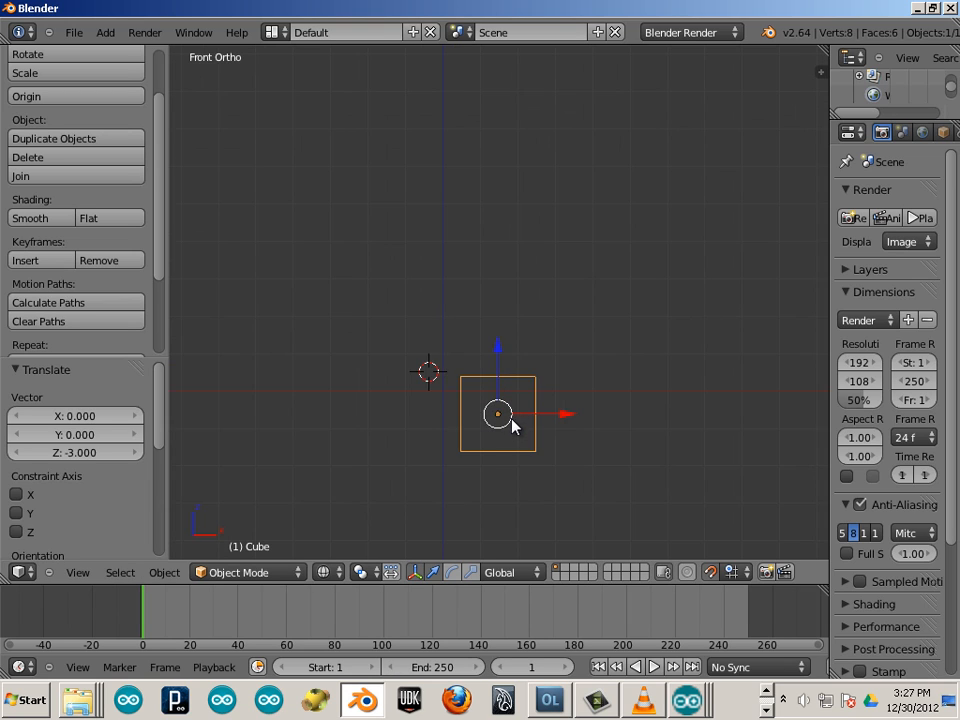
left_click_drag(502, 473, 502, 398, "ctrl")
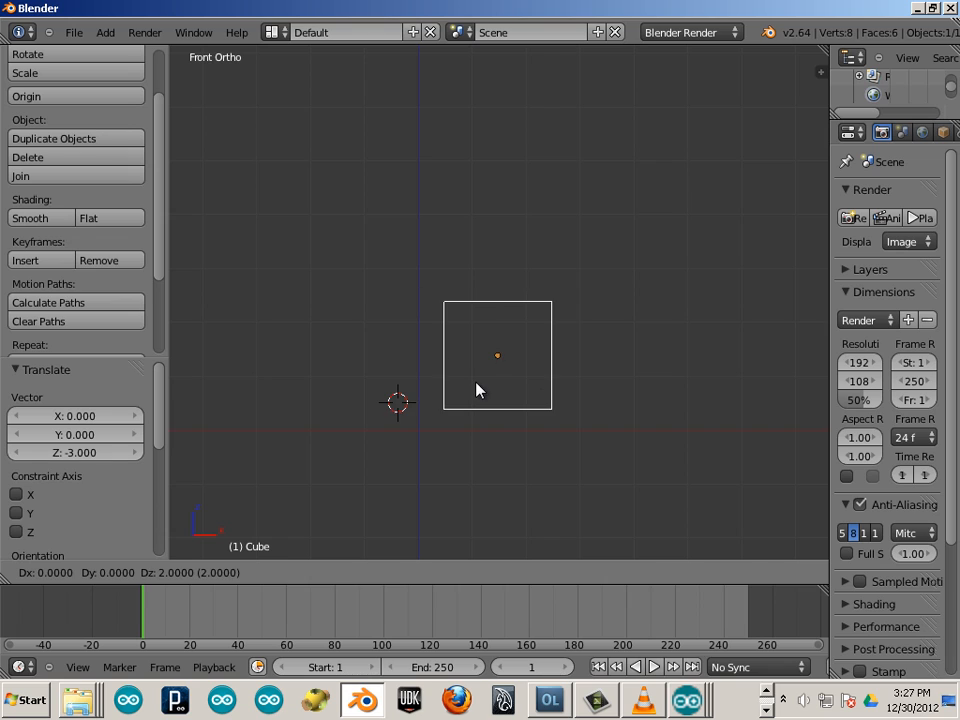
key("Return")
scroll(548, 370, "down", 2)
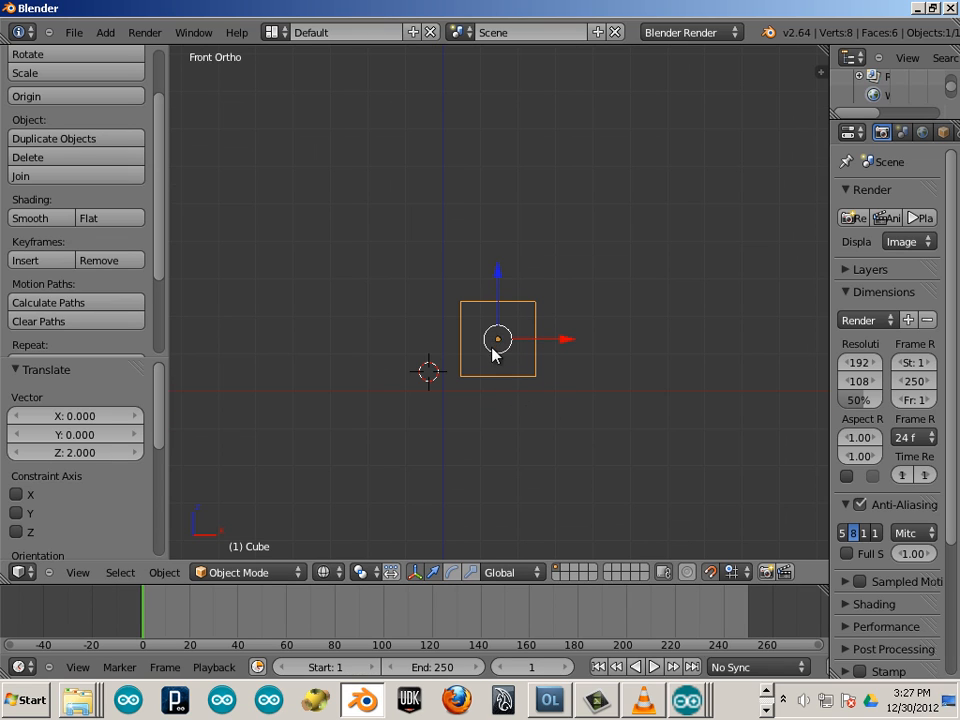
Move the cube in snapped increments by 3 units in X and -1 in Z, and by -2 units in X
key("g")
left_click(613, 392)
key("g")
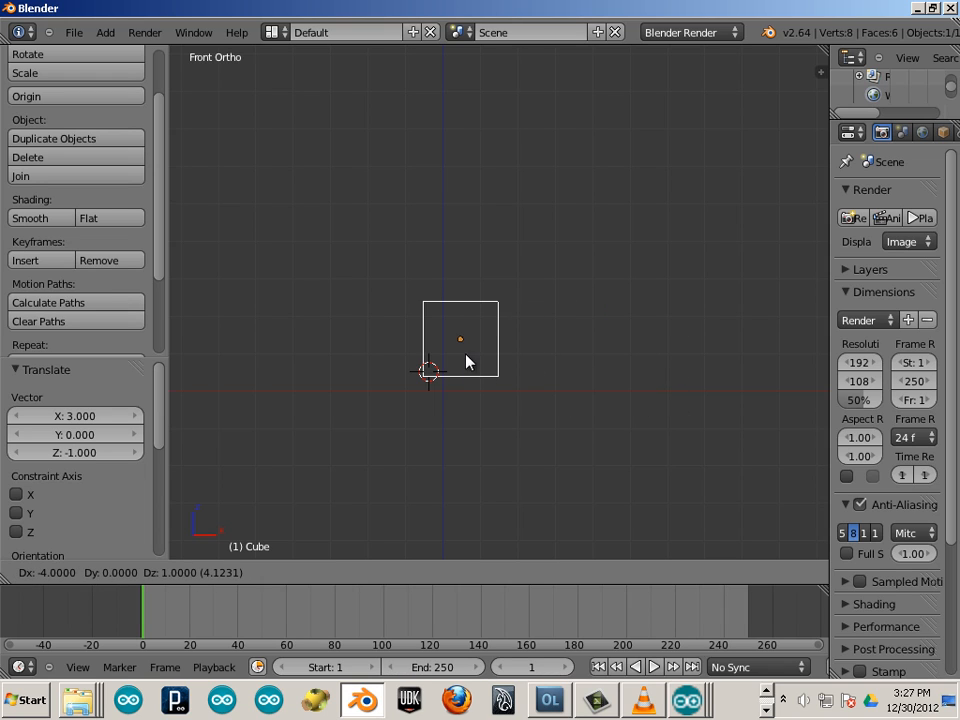
left_click(550, 400)
left_click(738, 573)
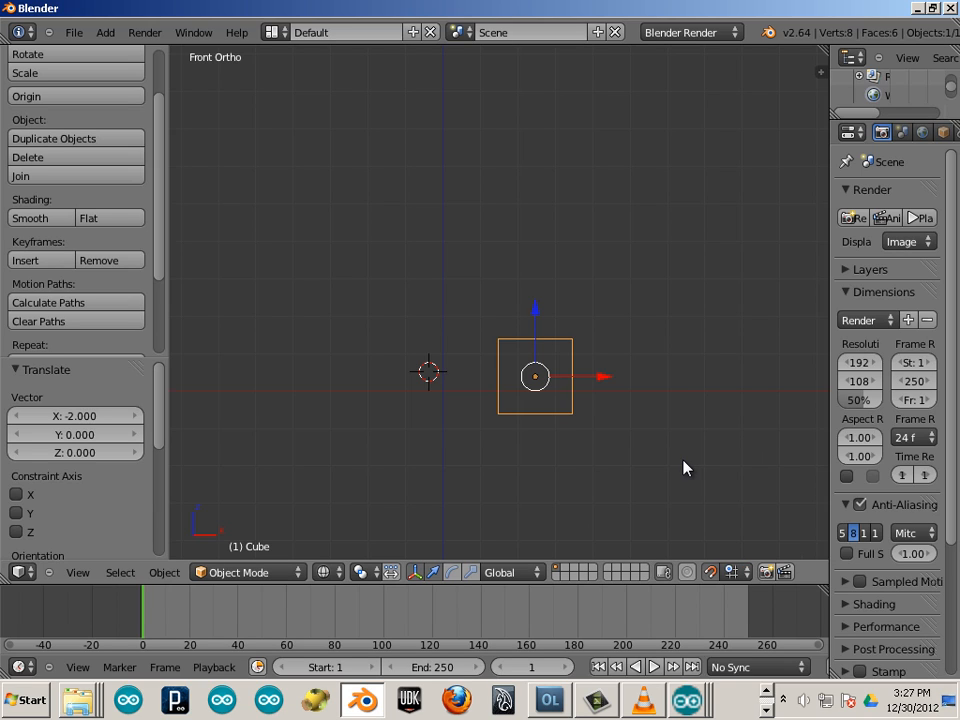
Deselect and reselect the cube, and switch the viewport from wireframe to solid shading
key("a")
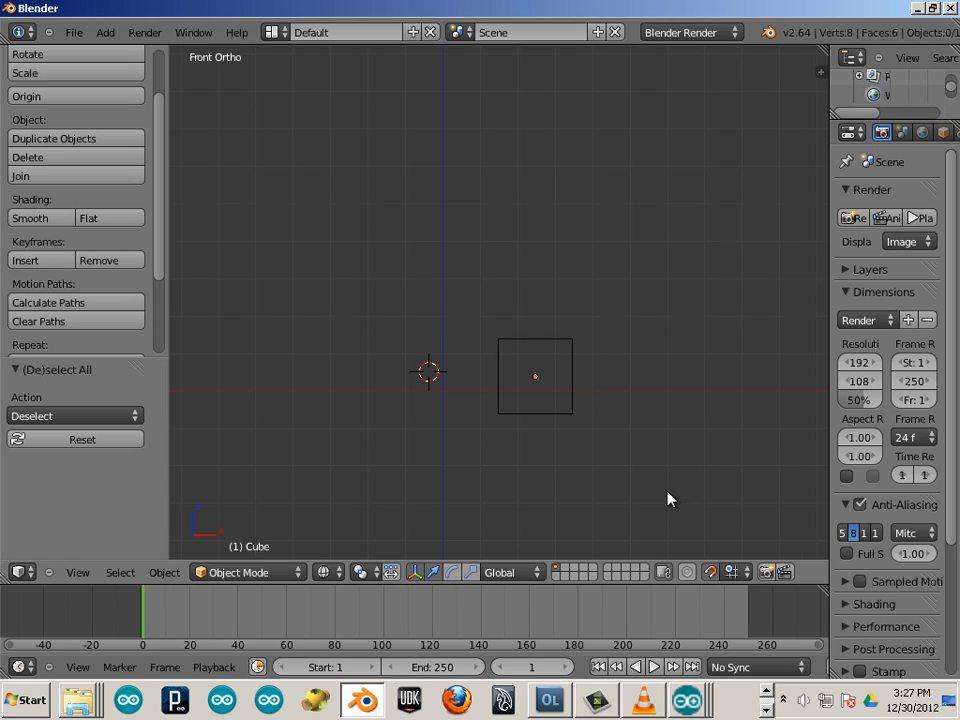
right_click(529, 383)
key("z")
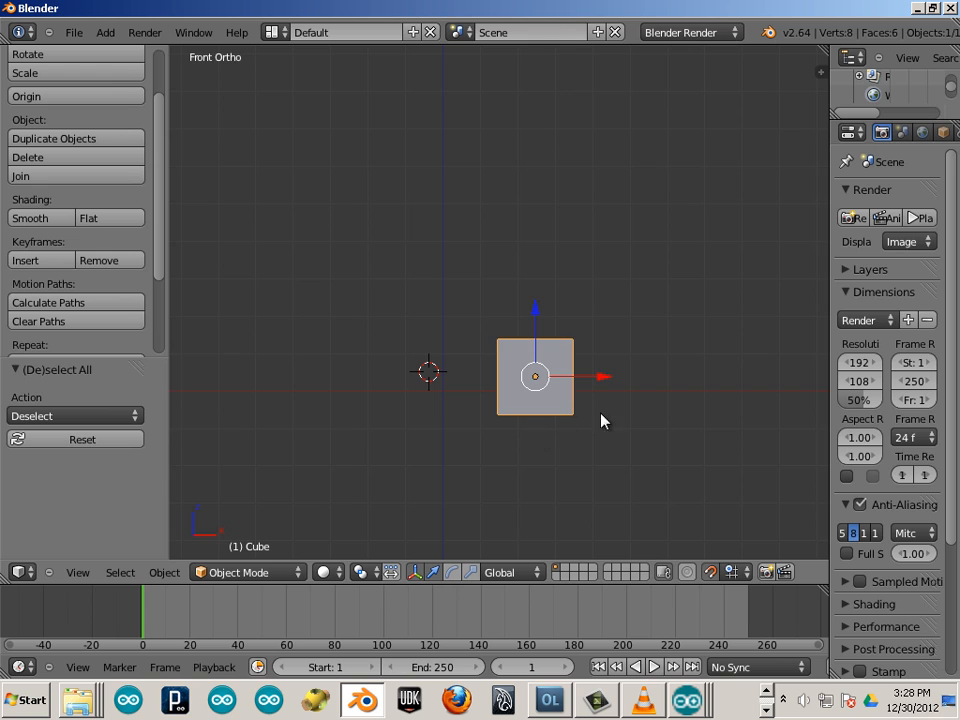
middle_click_drag(617, 426, 441, 381)
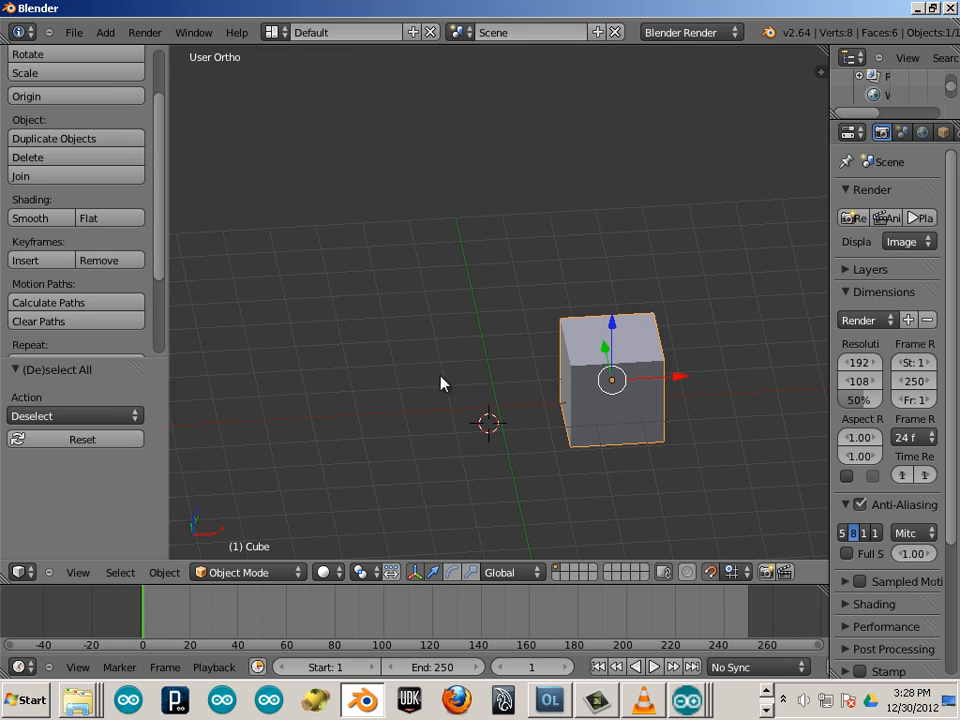
Place the 3D cursor at several spots around the cube, ending on the cube's positive X side
left_click(300, 405)
left_click(448, 474)
left_click(611, 523)
left_click(768, 431)
left_click(779, 424)
middle_click_drag(677, 437, 591, 420, "shift")
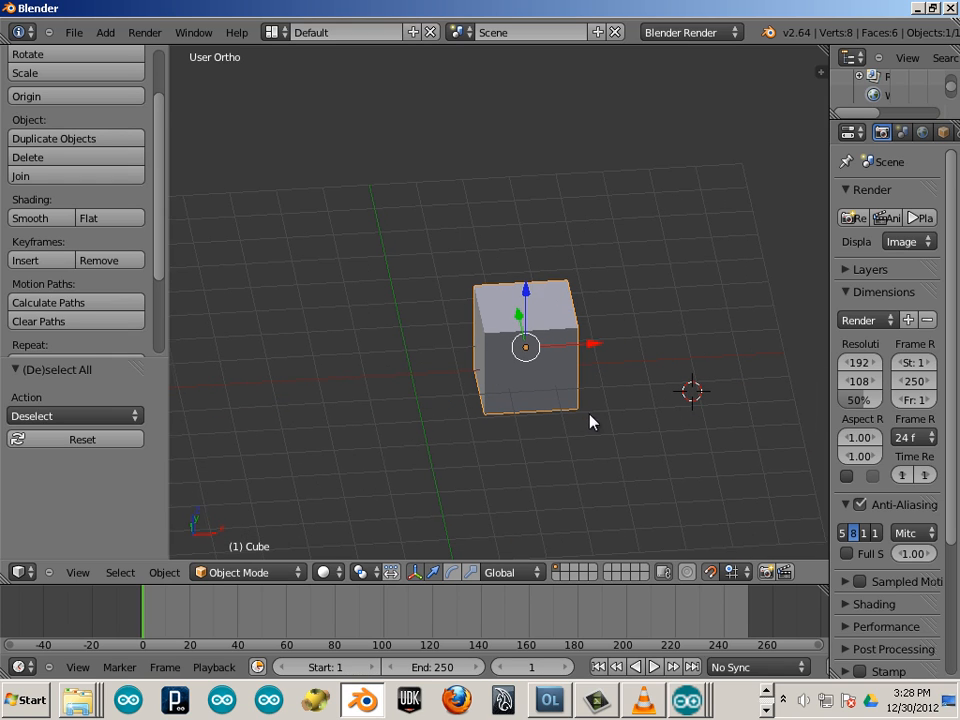
middle_click_drag(420, 480, 484, 388)
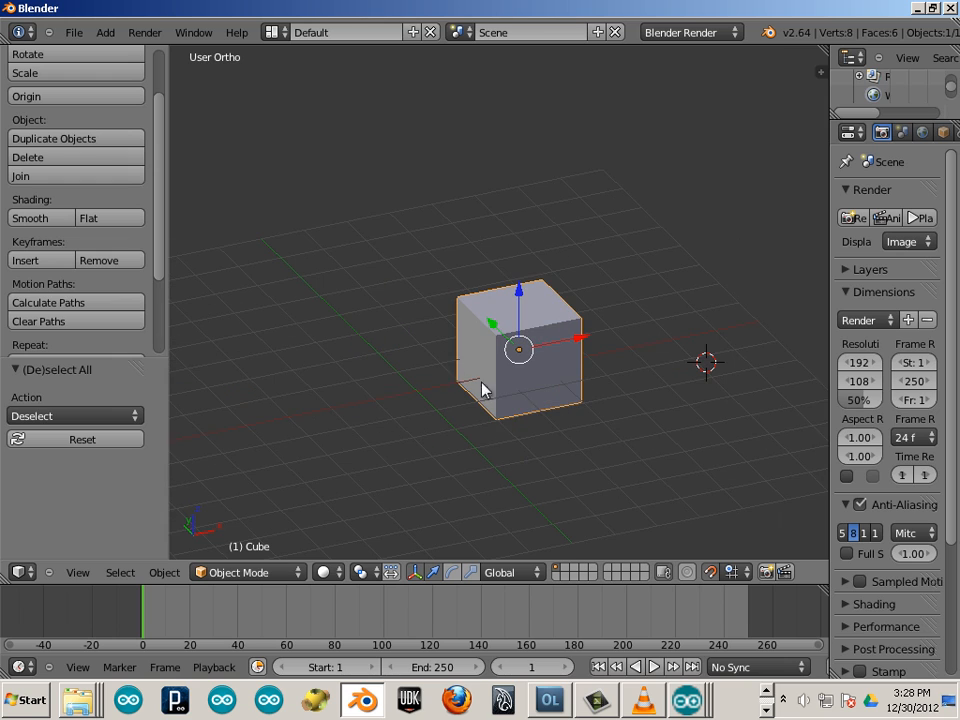